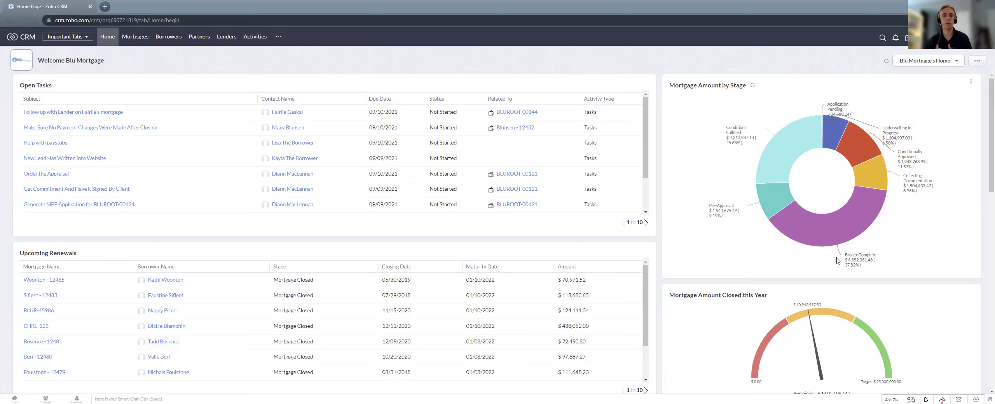
Step: Try reordering the home page so the mortgage charts come before Open Tasks, and discard the new layout
mouse_move(847, 225)
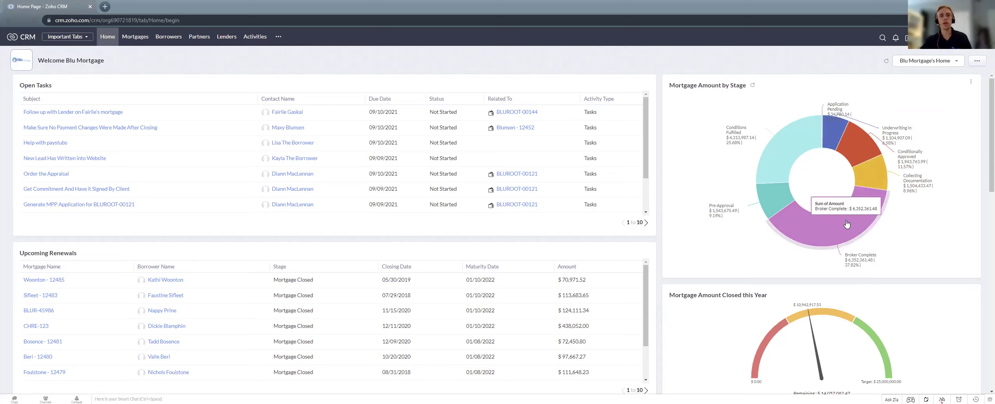
mouse_move(843, 318)
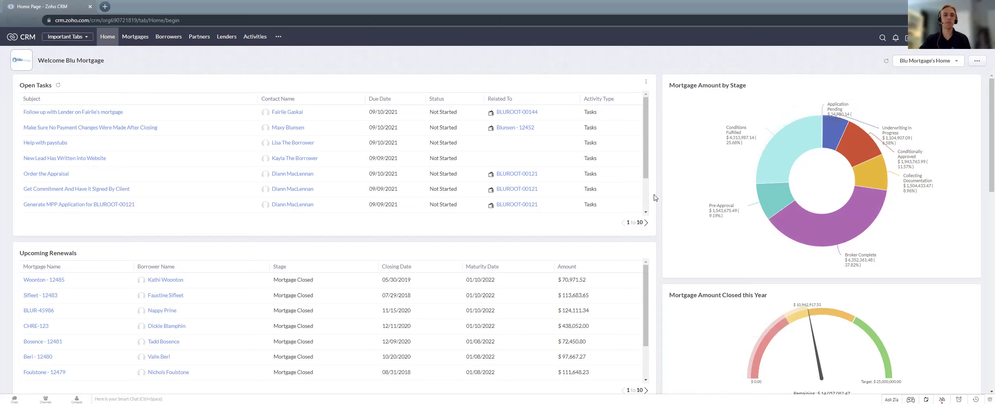
left_click(977, 63)
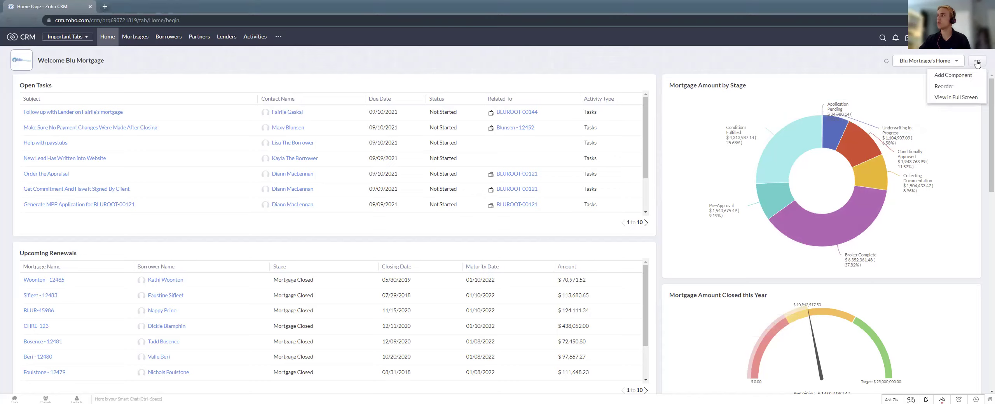
left_click(964, 89)
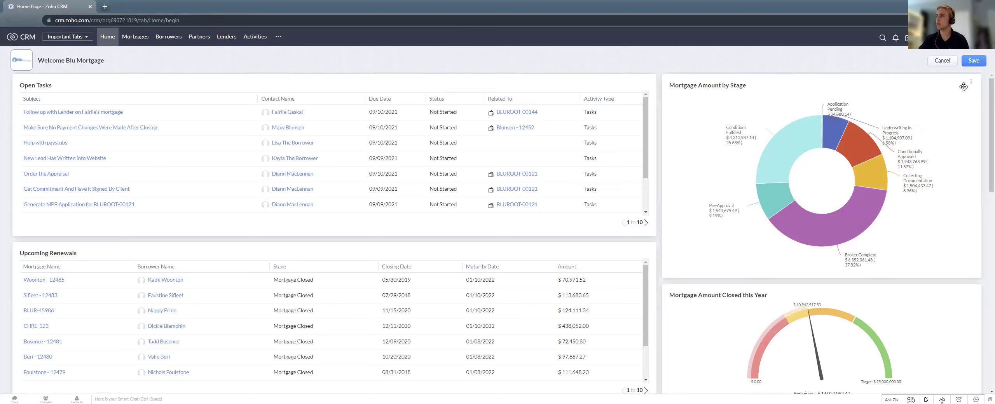
left_click_drag(963, 86, 342, 117)
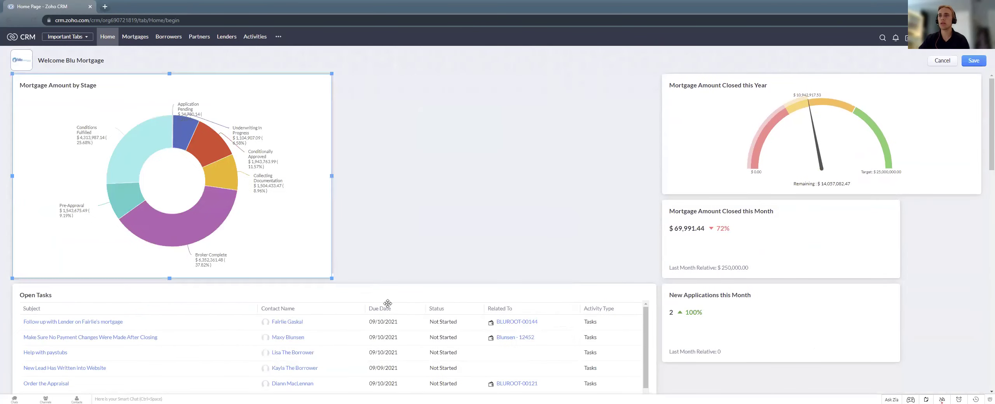
left_click_drag(727, 143, 427, 143)
left_click_drag(749, 122, 454, 113)
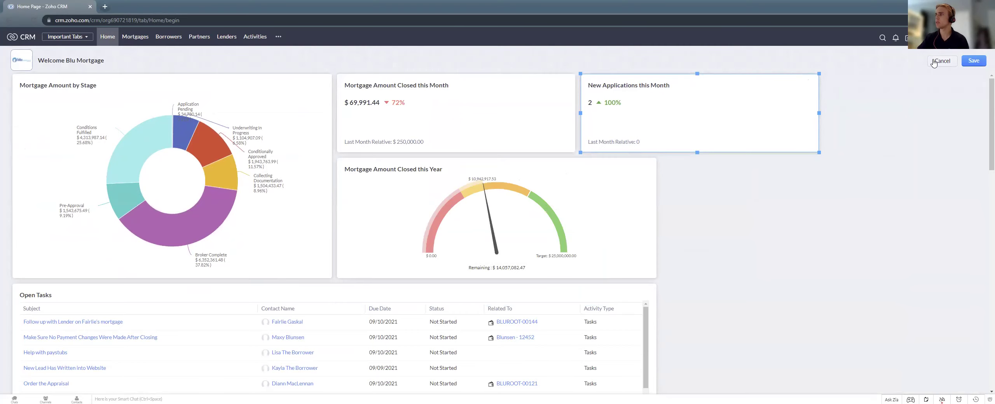
left_click(930, 62)
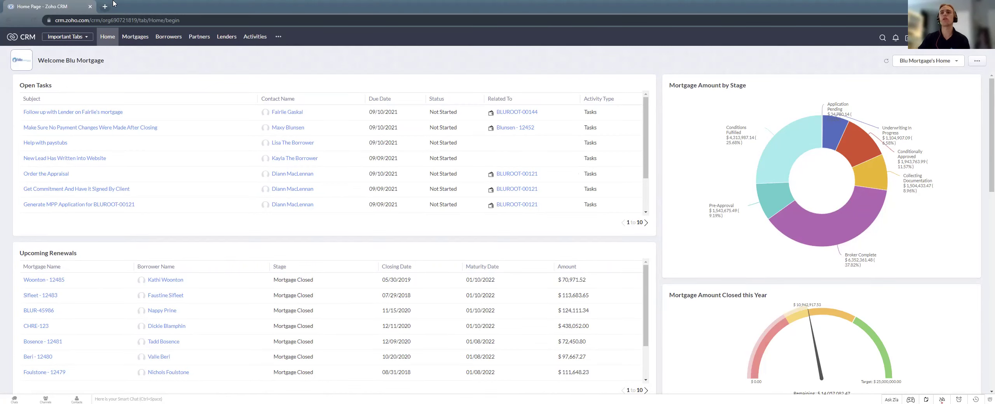
Step: Open the Borrowers module and display it in the Prospects view
left_click(155, 42)
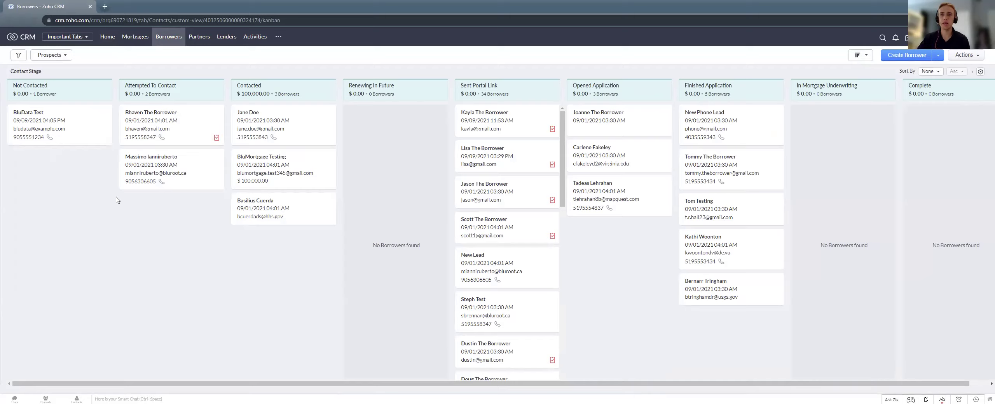
mouse_move(77, 56)
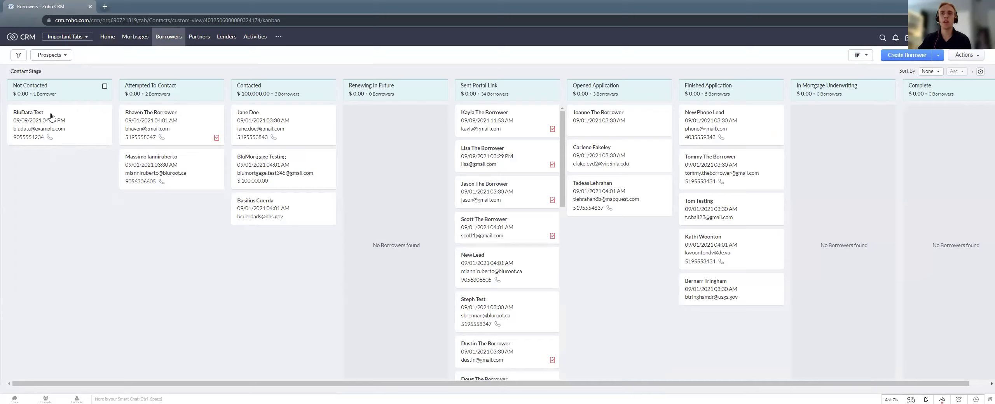
left_click(58, 54)
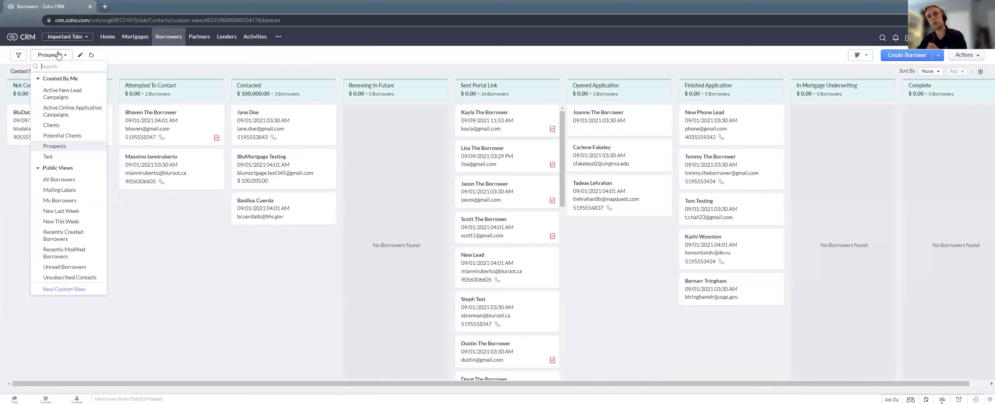
left_click(69, 146)
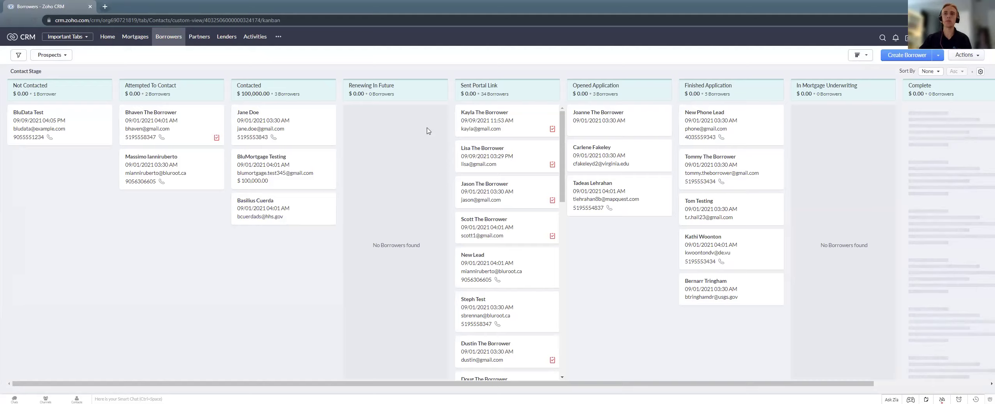
Step: Review the contact stages on the Prospects board from Not Contacted through Complete
left_click_drag(35, 85, 49, 86)
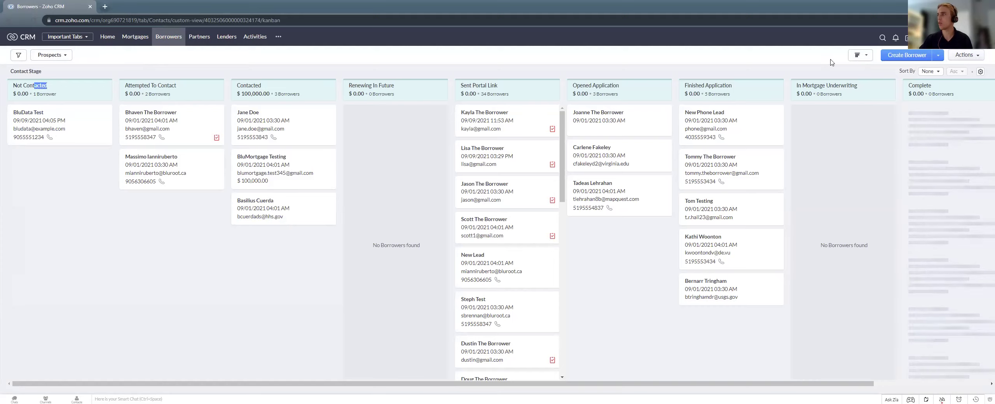
left_click_drag(811, 87, 861, 88)
left_click(941, 109)
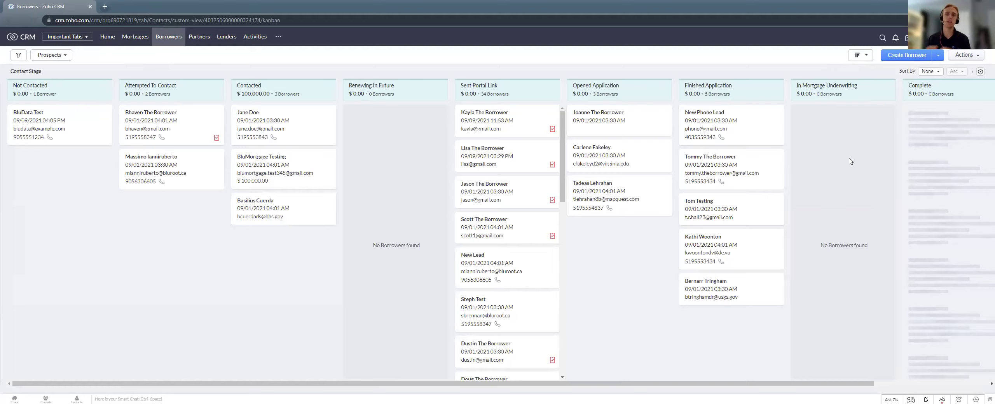
mouse_move(84, 131)
left_mouse_down()
mouse_move(121, 150)
mouse_move(175, 138)
mouse_move(242, 204)
mouse_move(290, 177)
mouse_move(221, 225)
mouse_move(90, 164)
mouse_move(70, 150)
mouse_move(73, 132)
left_mouse_up()
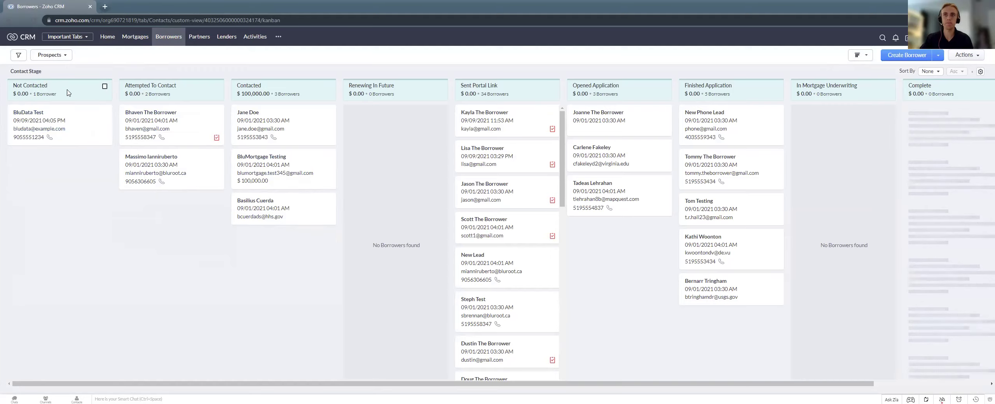
mouse_move(58, 125)
left_mouse_down()
mouse_move(211, 167)
mouse_move(193, 202)
mouse_move(49, 134)
mouse_move(61, 123)
left_mouse_up()
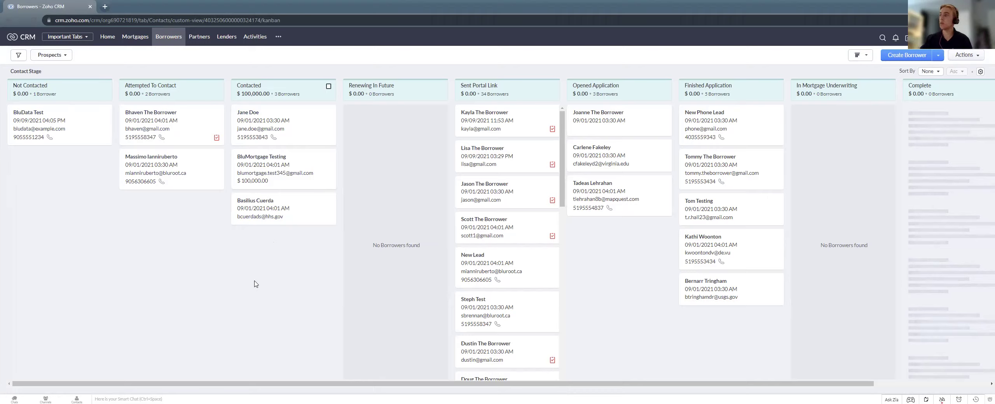
Step: Start creating a borrower, review the form's sections down to the address information, and leave without saving
left_click(908, 57)
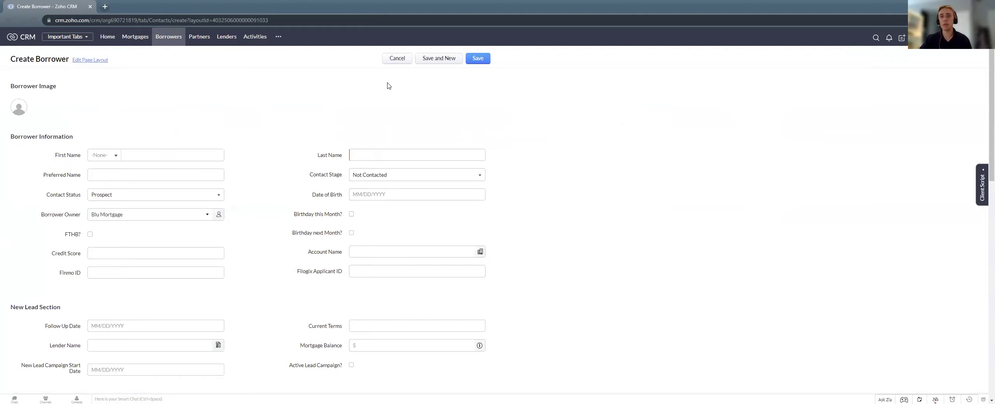
scroll(209, 224, "down", 2)
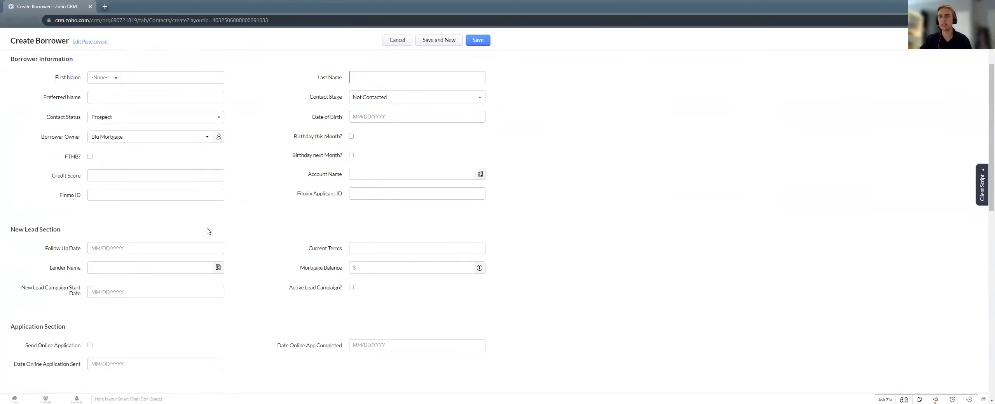
scroll(260, 231, "down", 1)
scroll(295, 209, "down", 2)
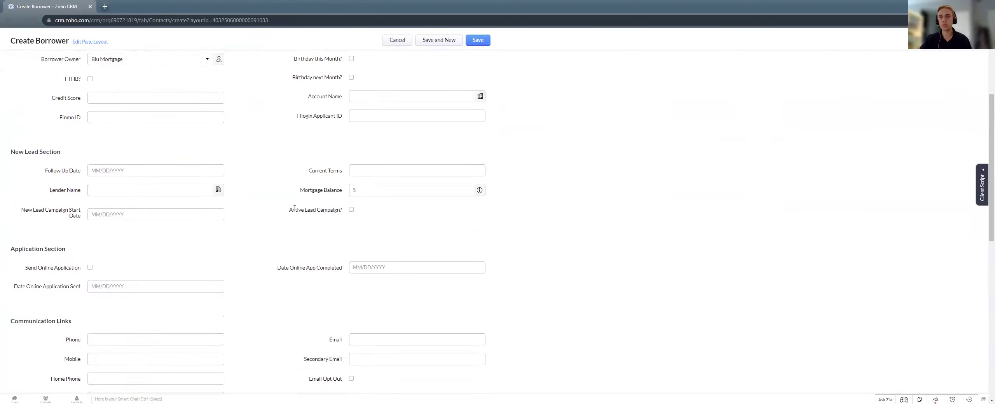
scroll(225, 338, "down", 2)
scroll(225, 337, "down", 5)
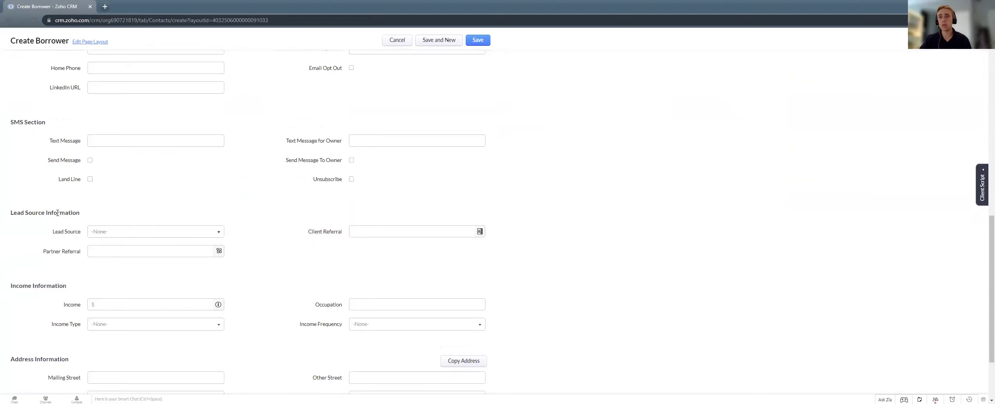
scroll(334, 252, "up", 1)
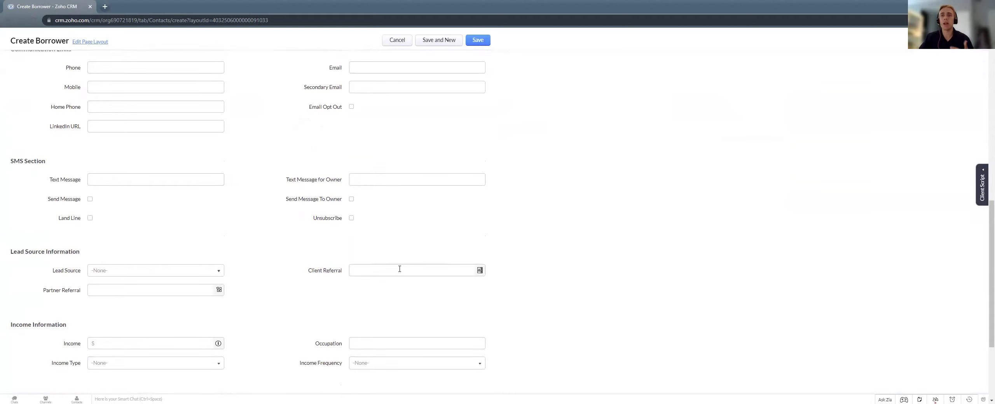
scroll(396, 132, "up", 7)
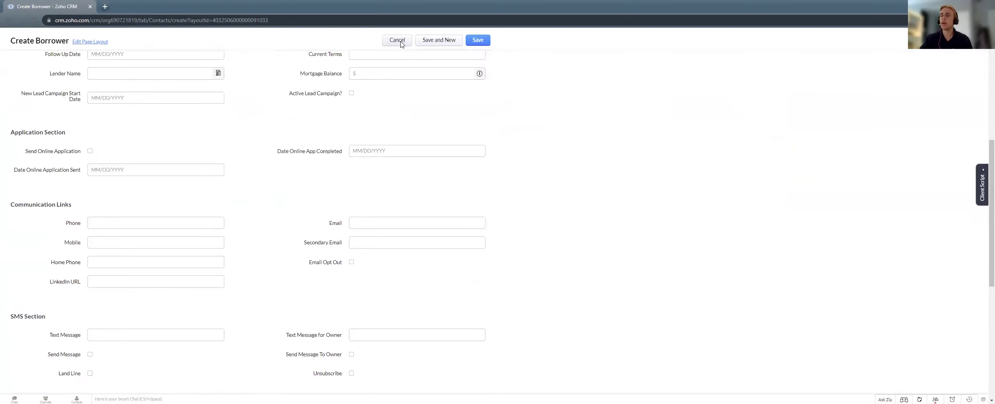
left_click(400, 57)
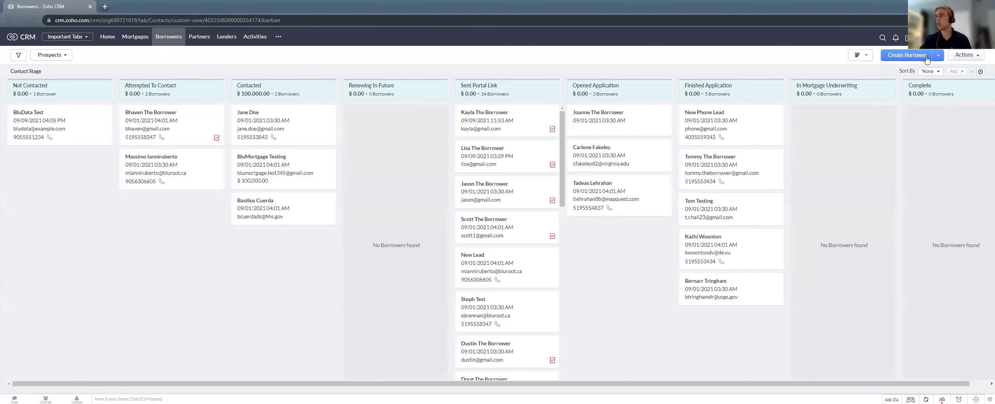
Step: View the Import Borrowers page with its file and other-CRM options, and return to the Prospects board
left_click(938, 57)
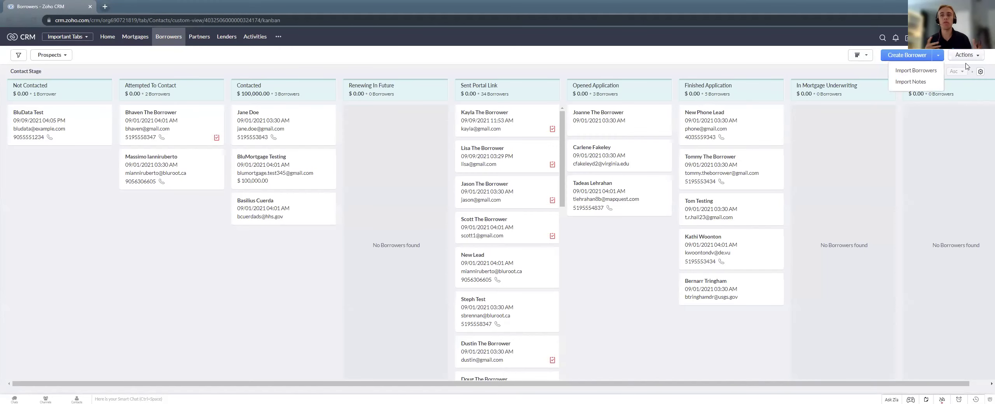
left_click(903, 72)
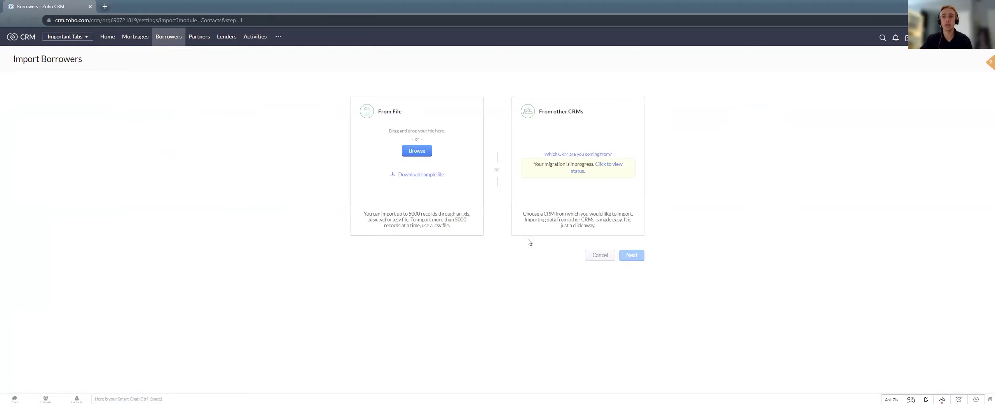
left_click(9, 21)
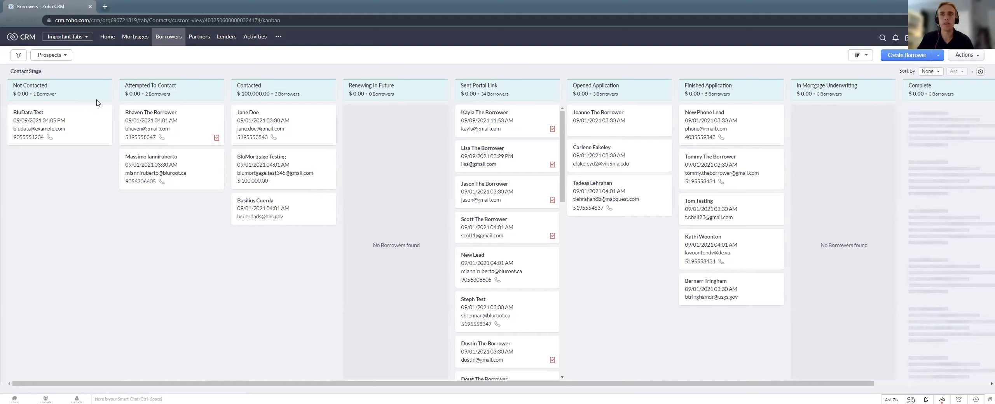
Step: Move the borrower card in the Not Contacted stage to the Attempted To Contact stage
left_click_drag(82, 116, 59, 141)
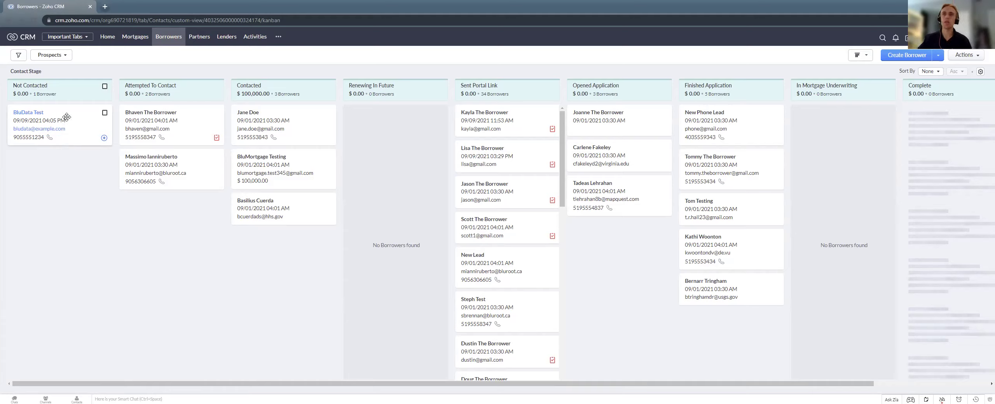
left_click_drag(67, 117, 189, 164)
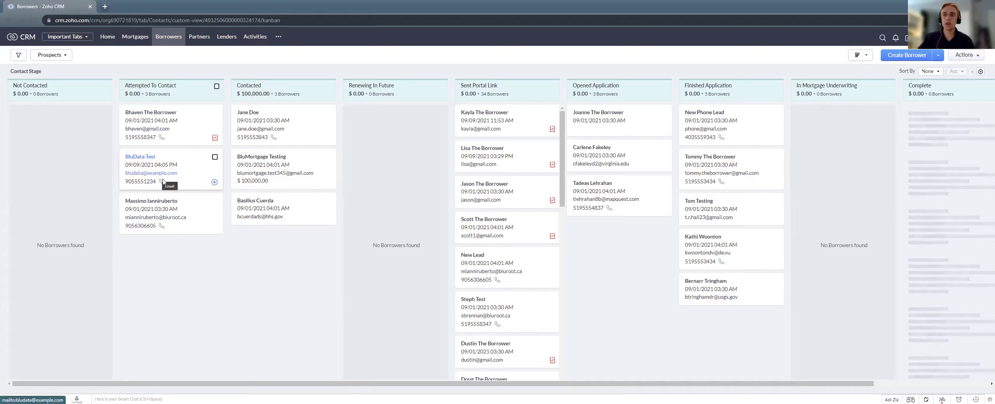
Step: Open the first borrower record in the Contacted stage and review its lead, application, communication and other detail sections
left_click(246, 113)
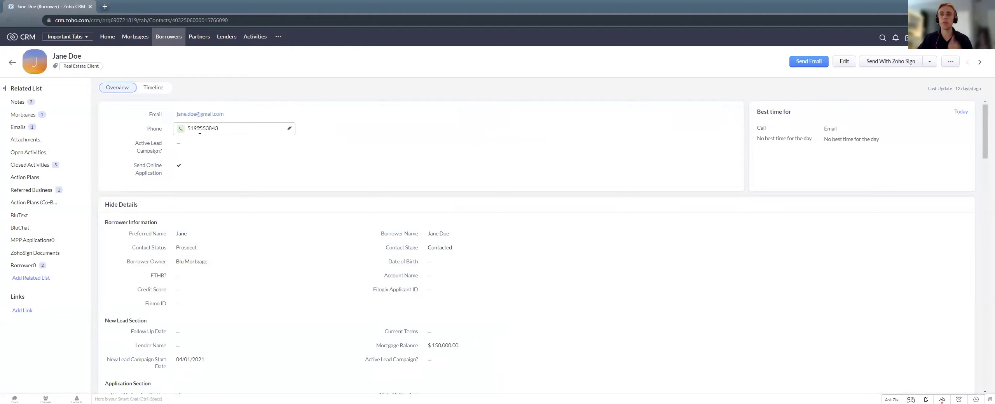
scroll(354, 230, "down", 2)
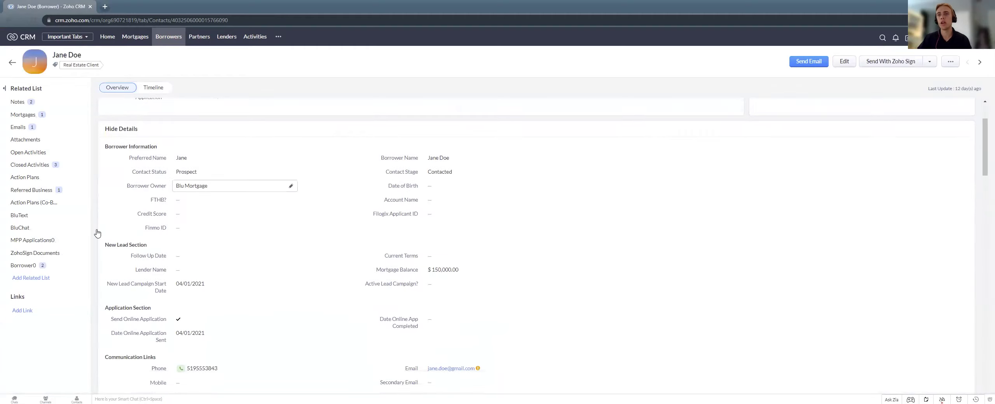
scroll(278, 262, "down", 1)
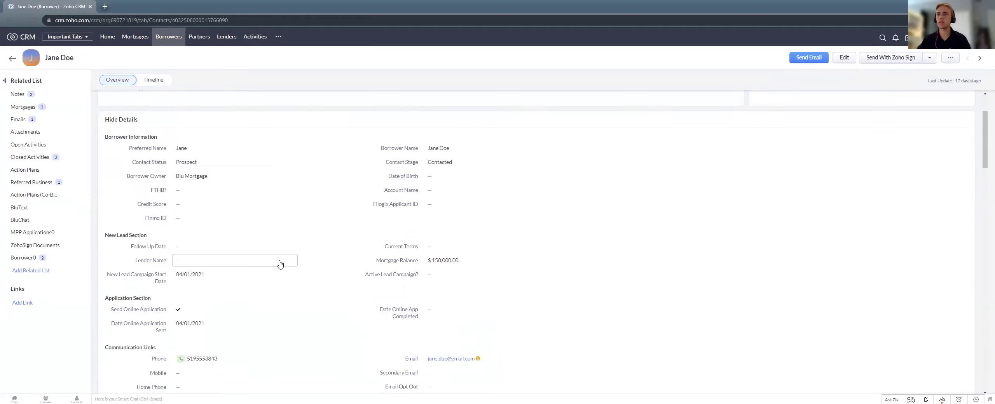
left_click_drag(399, 260, 410, 262)
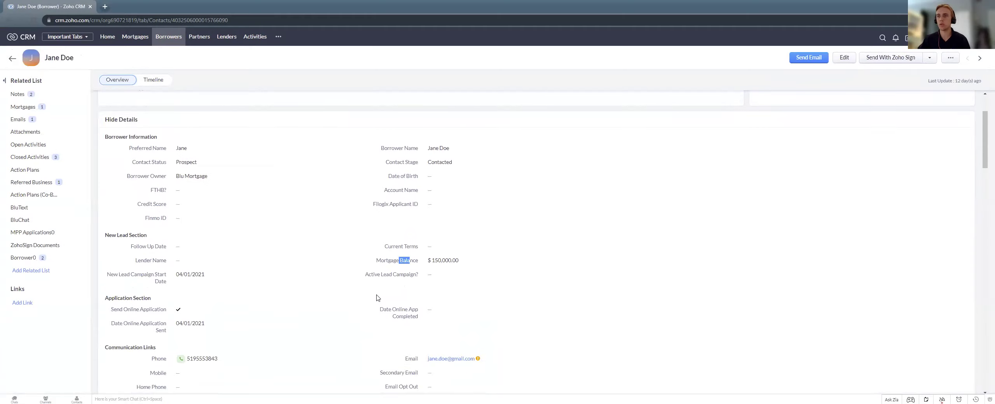
scroll(322, 280, "down", 3)
scroll(322, 280, "down", 3)
left_click_drag(144, 253, 167, 257)
scroll(166, 282, "down", 4)
scroll(188, 235, "up", 2)
scroll(188, 236, "up", 10)
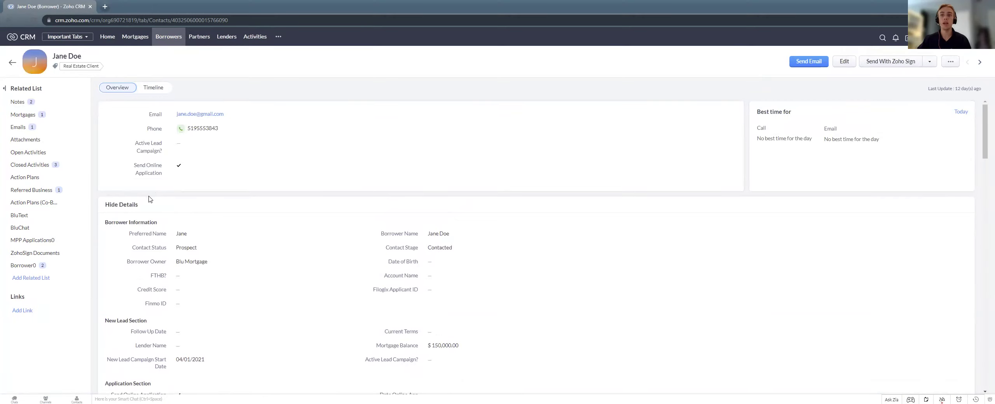
Step: Collapse the borrower's details section and enable Active Lead Campaign on the record
left_click(123, 204)
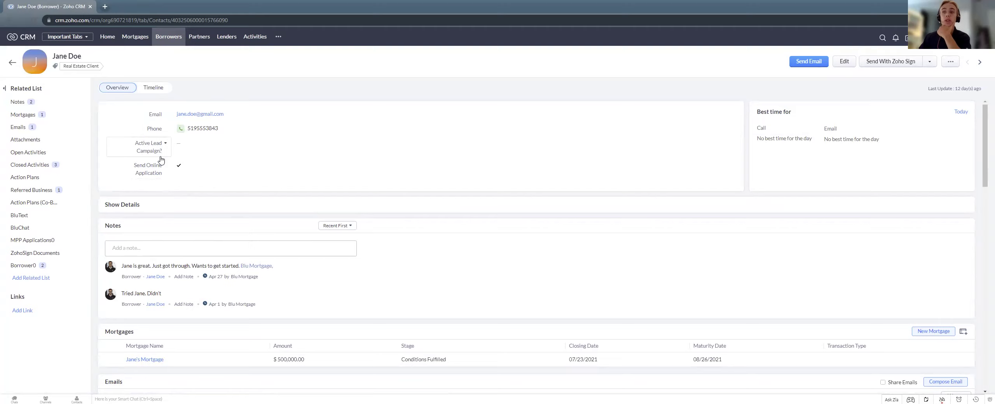
left_click(180, 145)
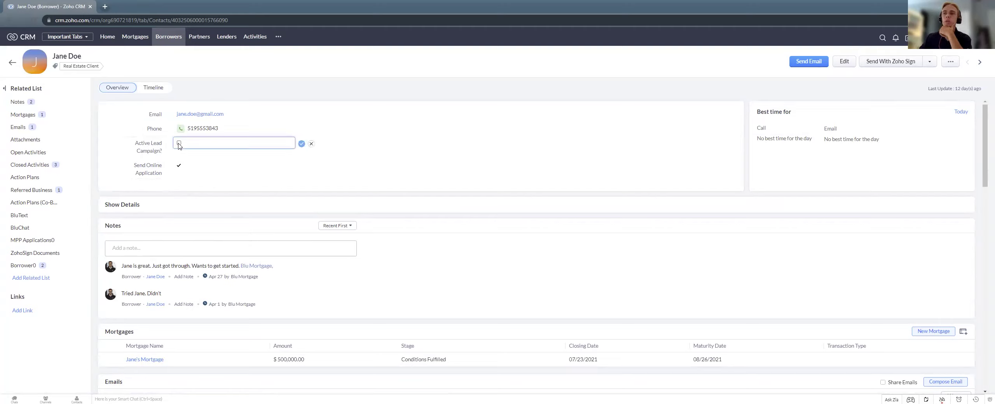
left_click(302, 144)
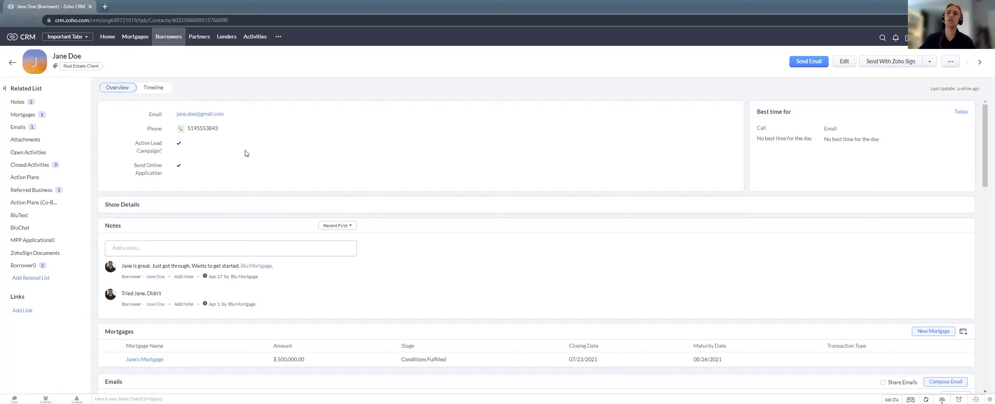
Step: Turn on Send Online Application in the borrower's record and save the field
left_click(195, 167)
left_click(179, 166)
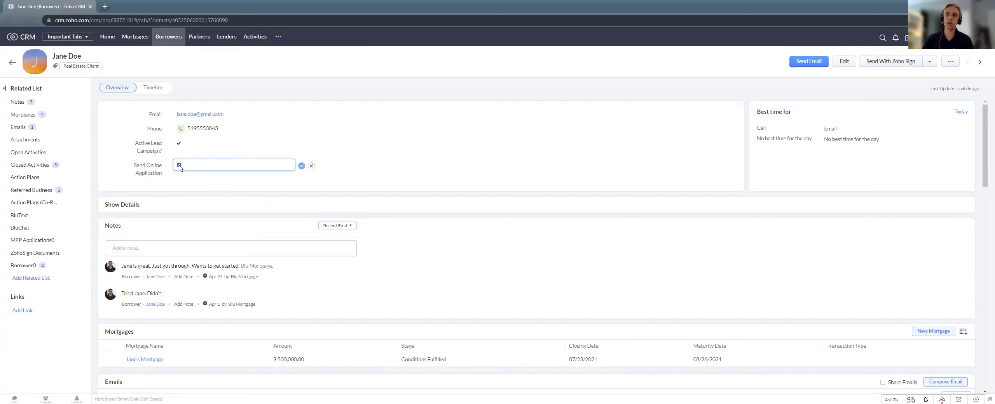
left_click(301, 166)
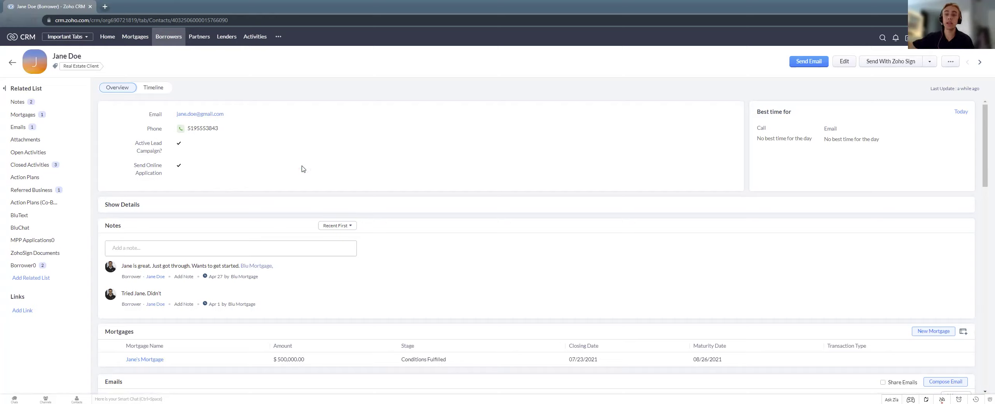
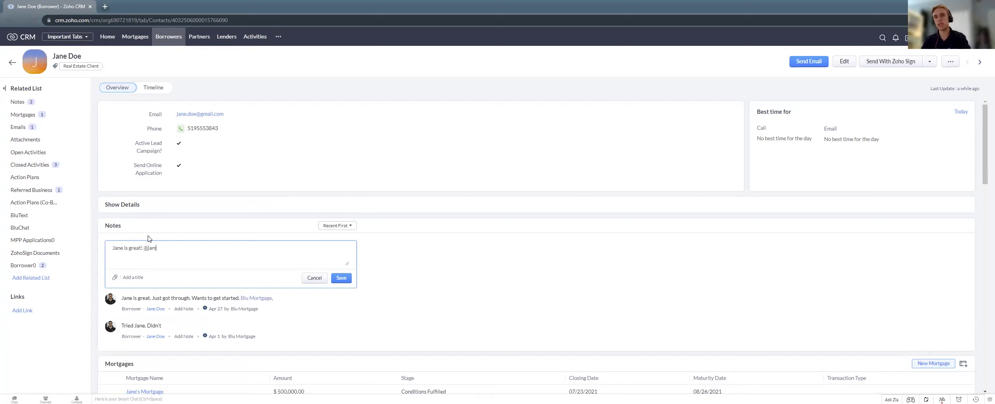
Step: Complete the borrower note by tagging the broker colleague with a request to please help with the borrower, and save it
left_click(209, 263)
type("- please help with Jane")
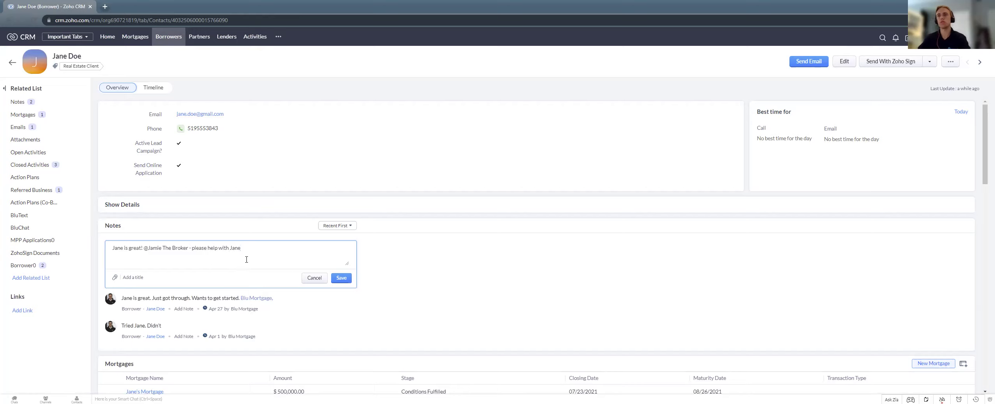
left_click(342, 280)
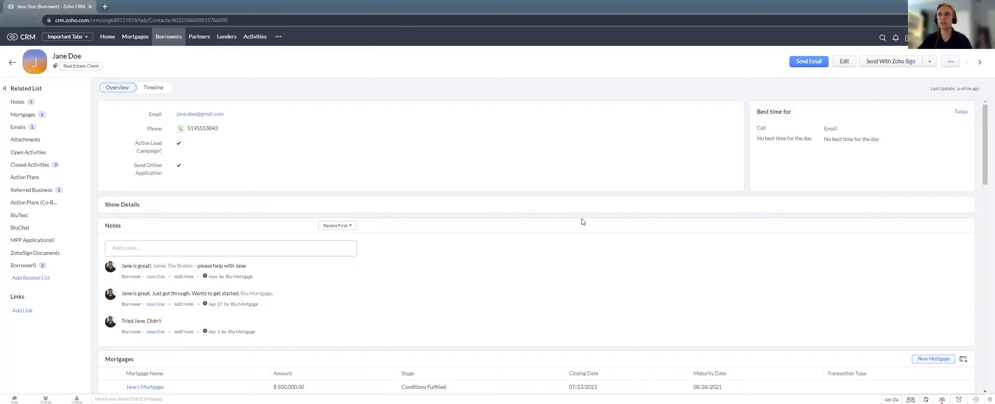
Step: Examine the borrower's Mortgages, Emails, Attachments and Open Activities sections
scroll(583, 222, "down", 3)
scroll(582, 222, "down", 1)
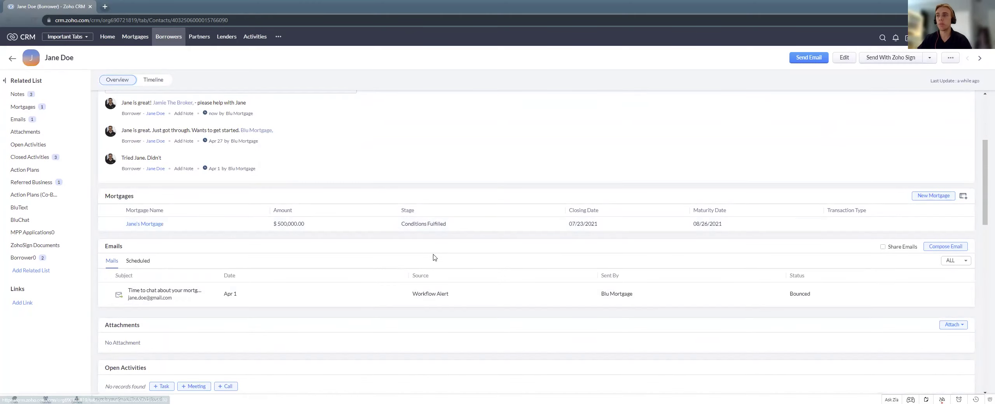
left_click_drag(400, 224, 446, 232)
left_click(446, 231)
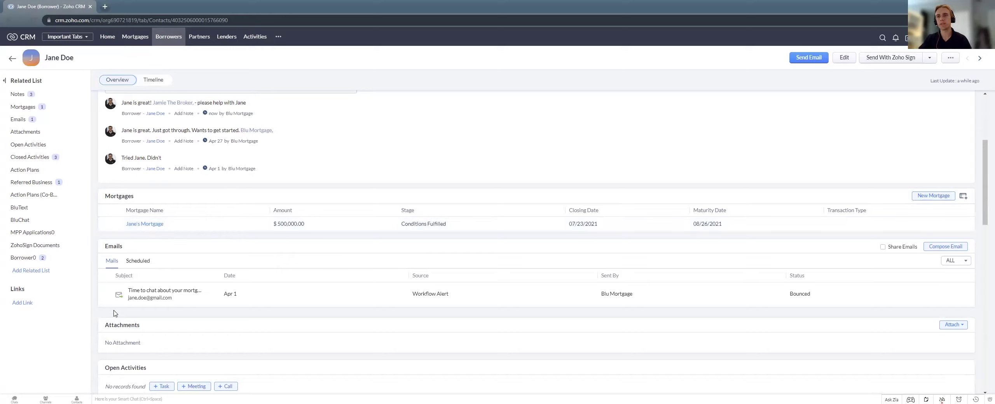
scroll(170, 279, "down", 3)
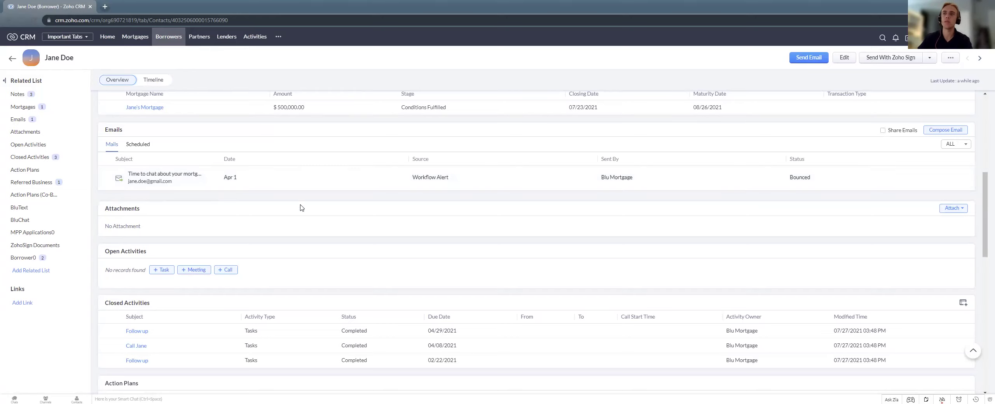
scroll(122, 223, "down", 1)
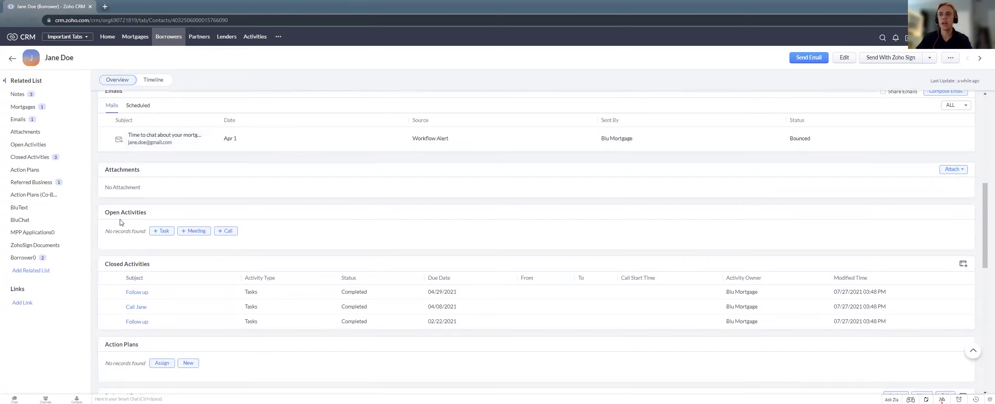
double_click(120, 214)
left_click(161, 216)
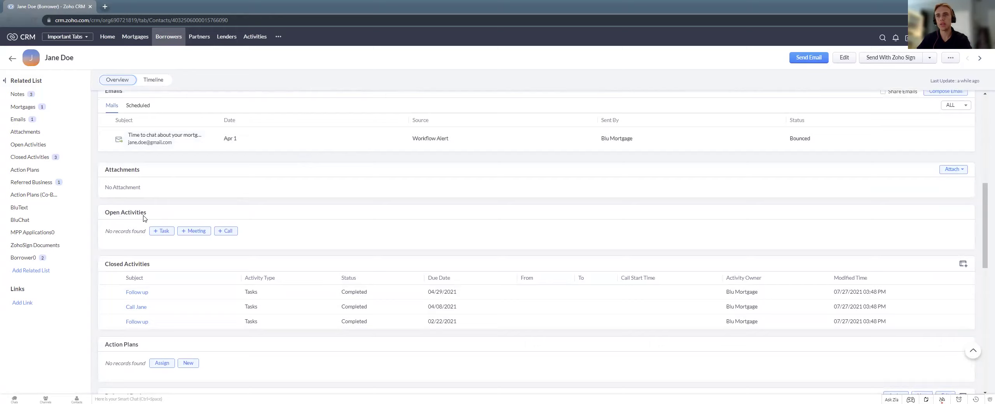
double_click(131, 215)
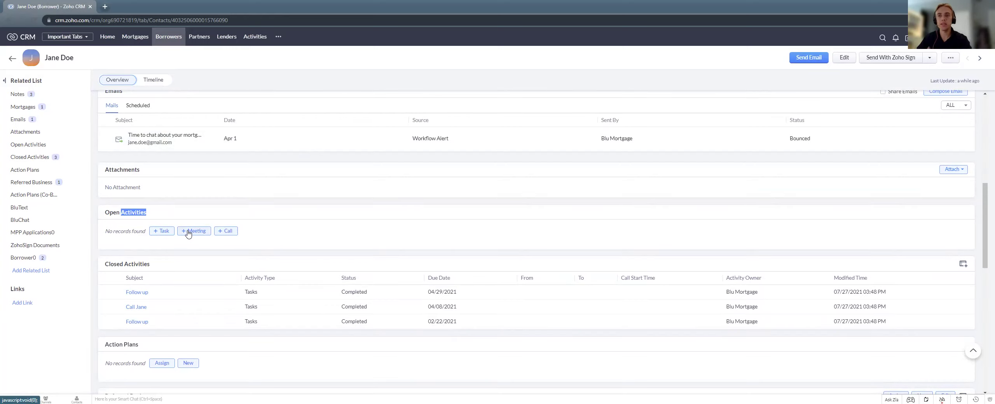
Step: Create a task with subject Follow up, due 09/15/2021, high priority and Blu Mortgage as owner under Open Activities
left_click(173, 232)
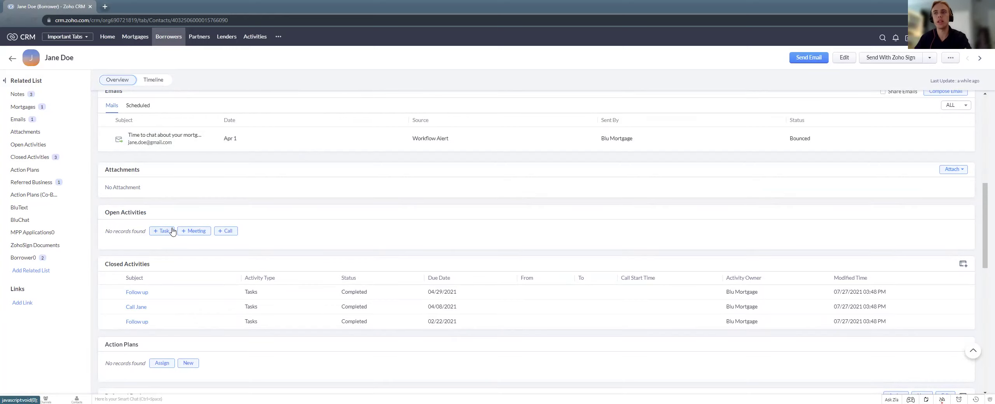
type("Follow up")
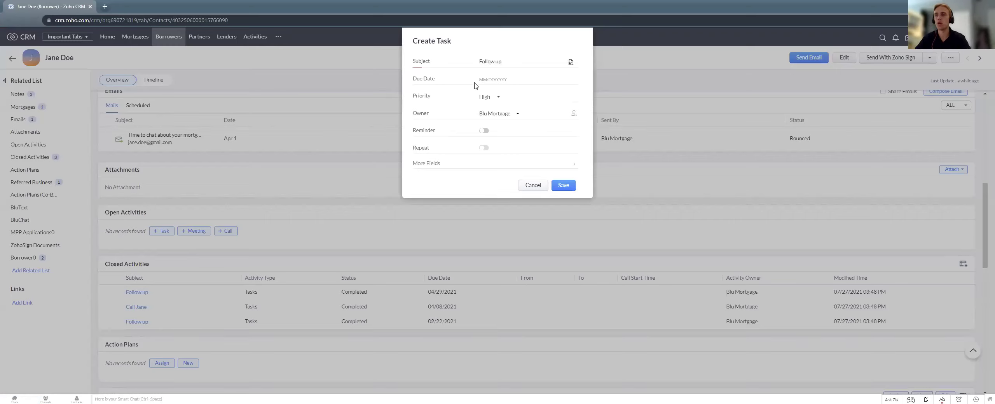
left_click(499, 80)
left_click(515, 134)
left_click(501, 114)
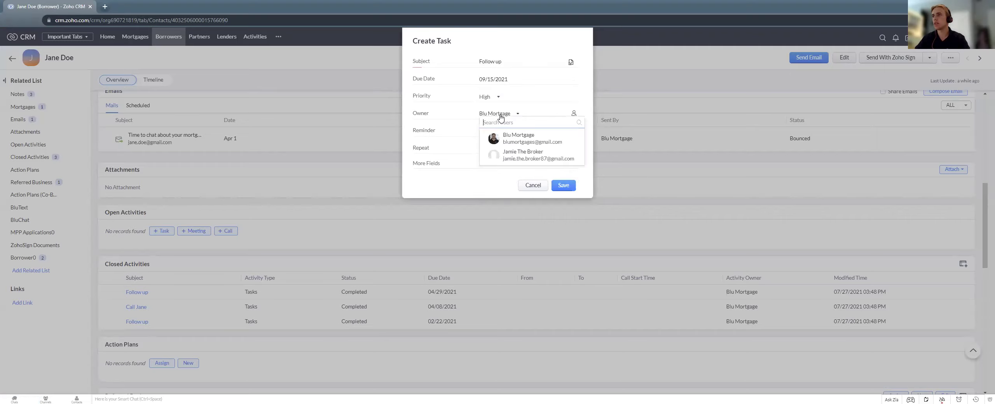
left_click(514, 156)
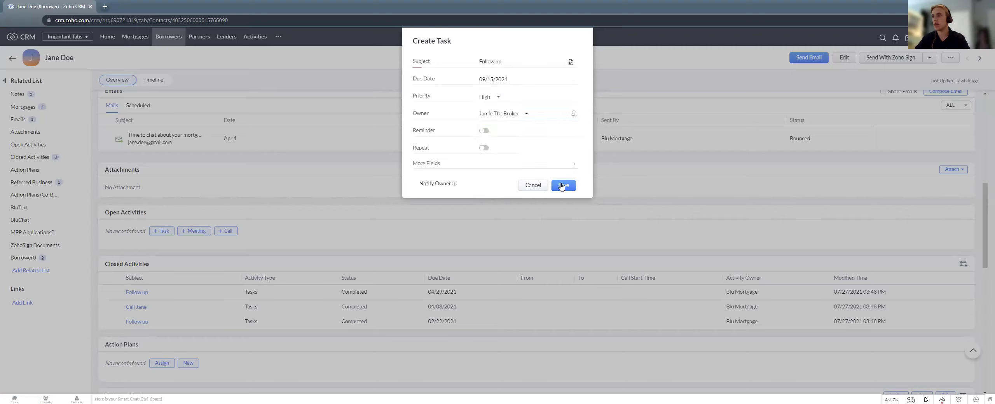
left_click(490, 113)
left_click(498, 142)
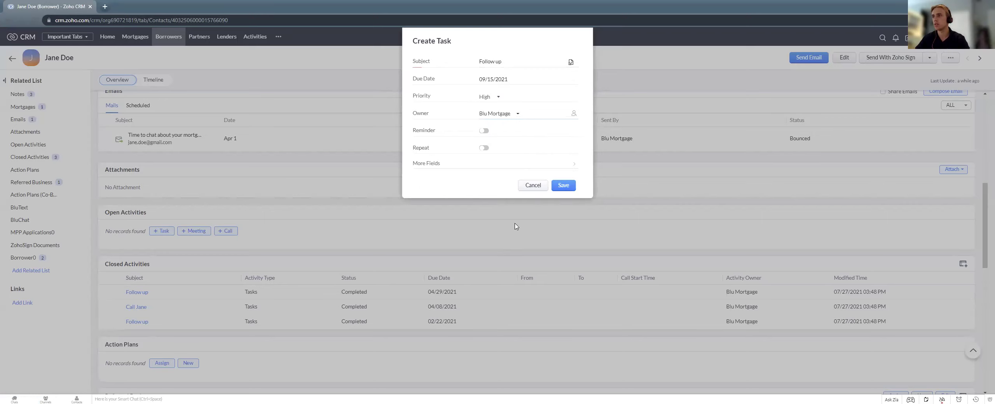
left_click(565, 187)
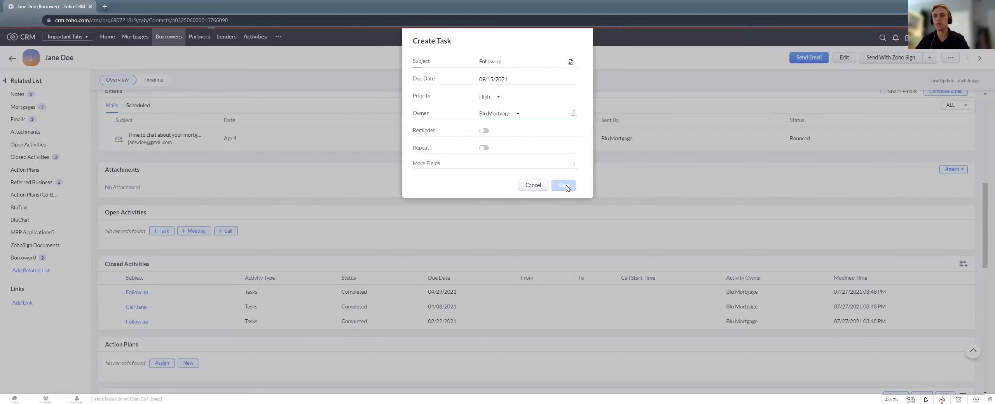
Step: Mark the open Follow up task due 09/15/2021 as completed and check the Closed Activities list
scroll(567, 188, "down", 2)
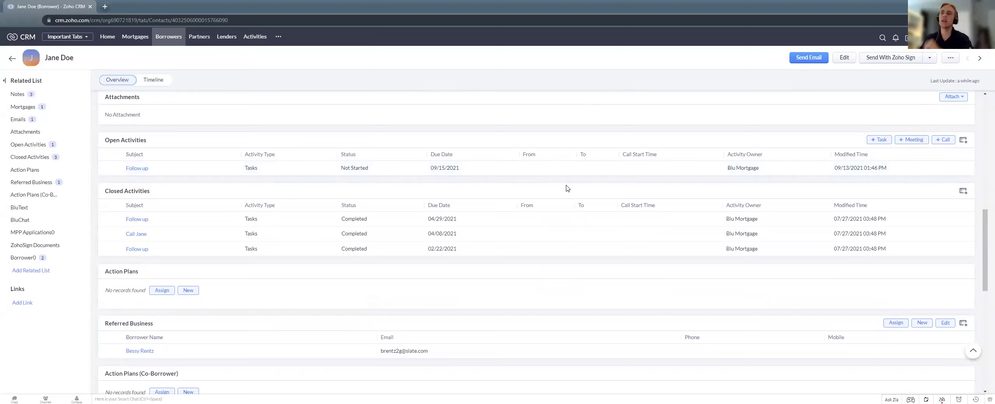
left_click_drag(428, 171, 460, 171)
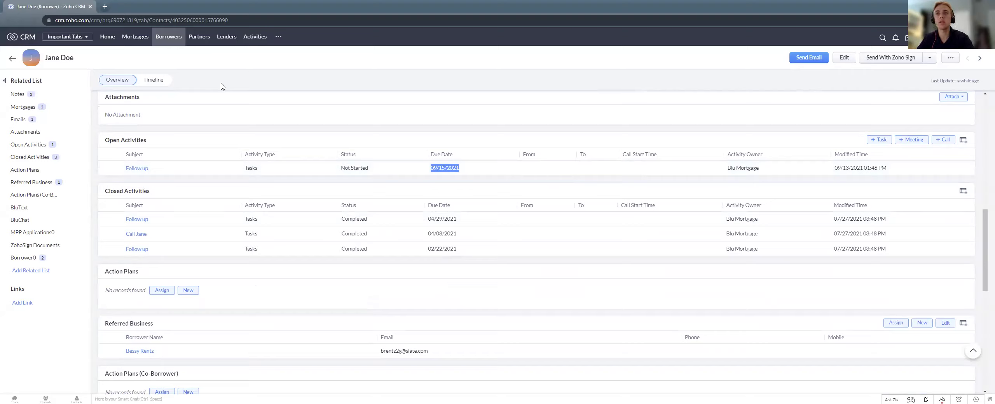
left_click(301, 190)
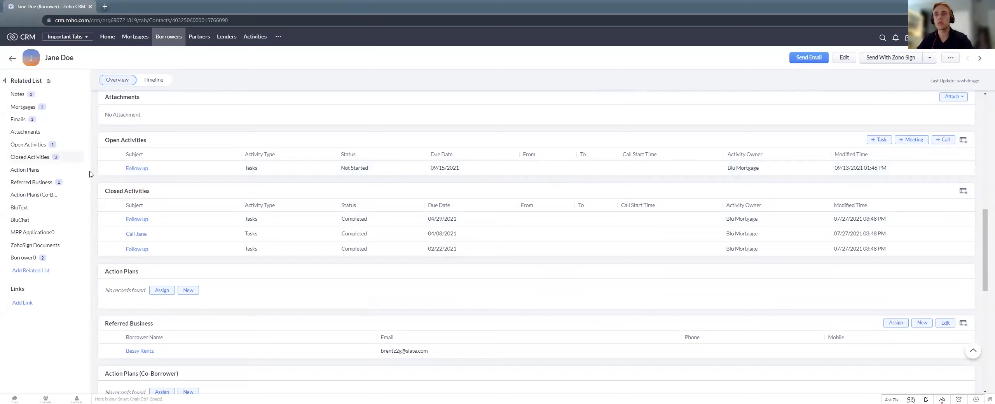
left_click_drag(426, 172, 465, 178)
left_click(384, 185)
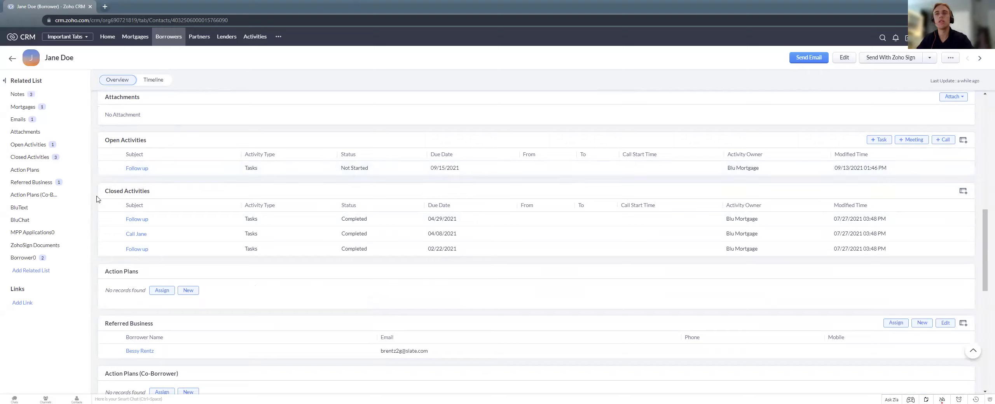
left_click(116, 169)
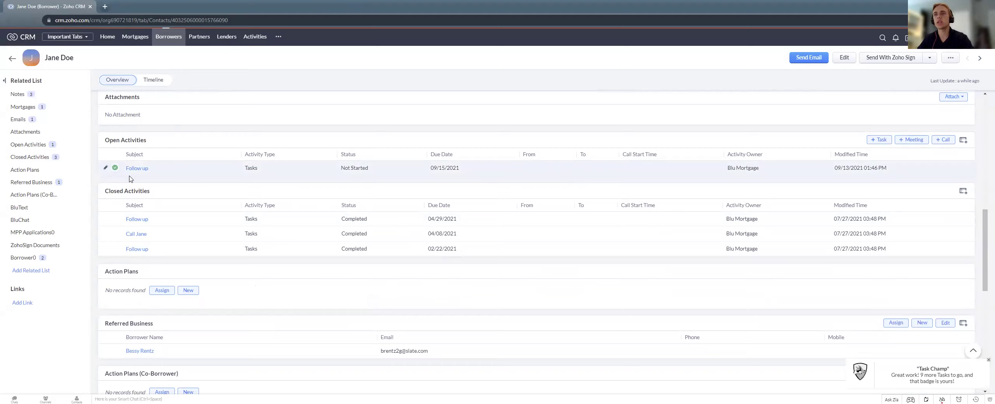
scroll(132, 167, "down", 2)
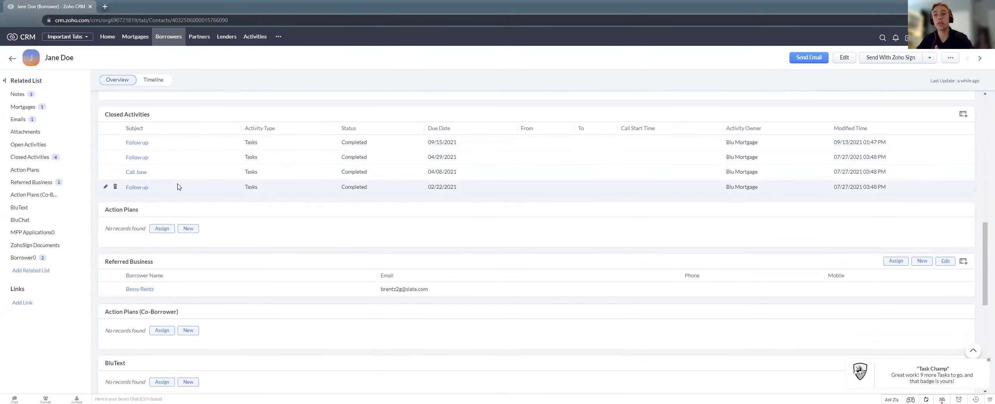
Step: Return to the Prospects board and move the highlighted borrower card from the Contacted stage to Sent Portal Link
scroll(176, 189, "up", 10)
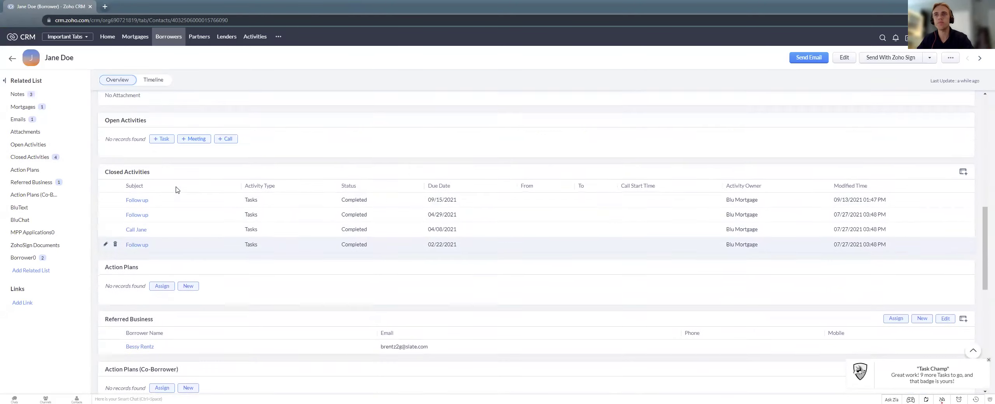
scroll(176, 190, "up", 3)
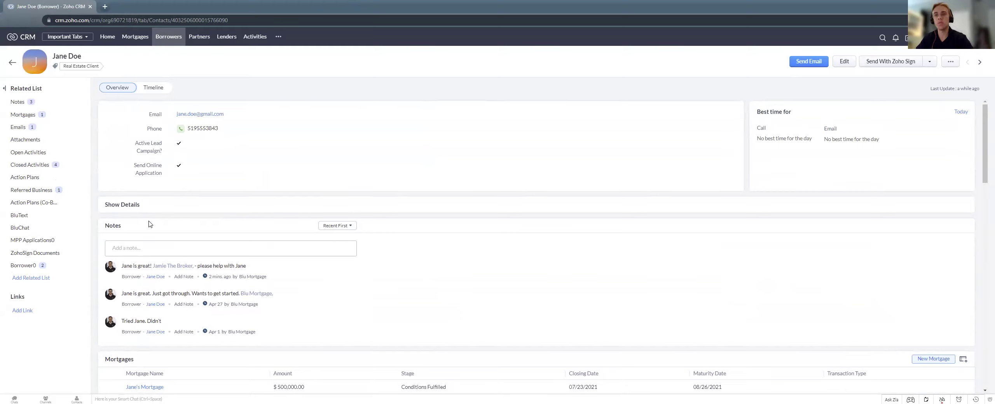
left_click(12, 65)
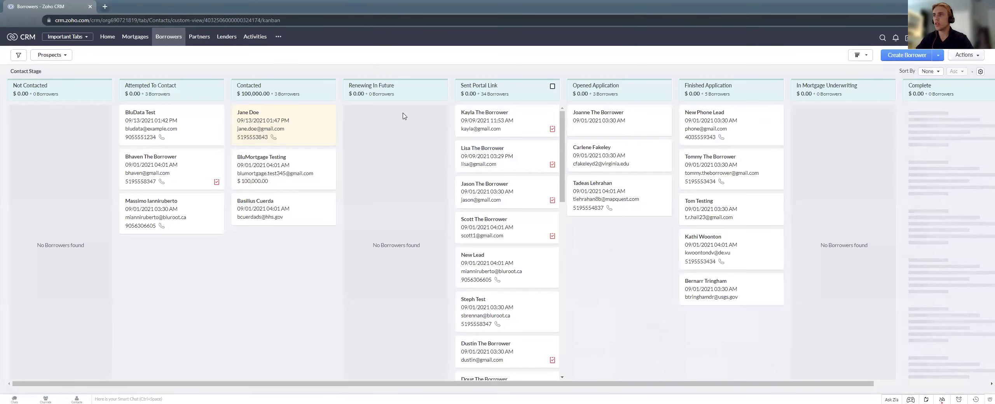
left_click_drag(467, 85, 499, 89)
left_click(503, 71)
left_click_drag(294, 130, 300, 116)
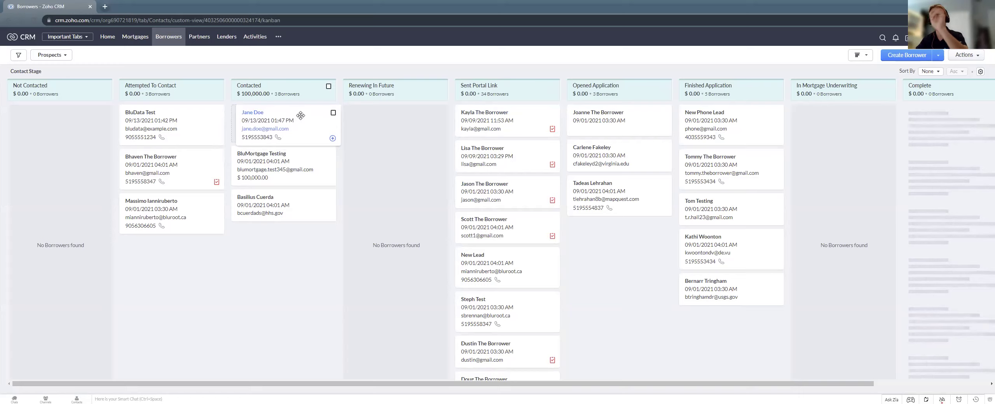
left_click_drag(300, 115, 522, 147)
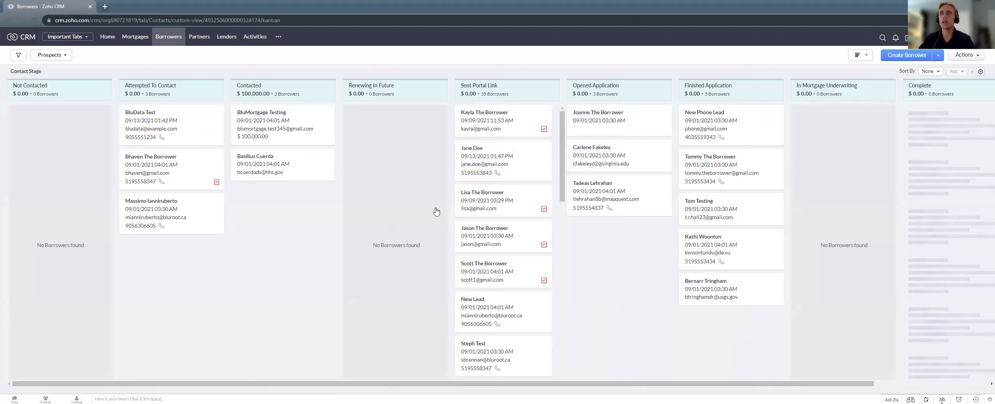
Step: Open the Mortgages module, switch it to the Kanban stage view and hide the filter pane
left_click(142, 41)
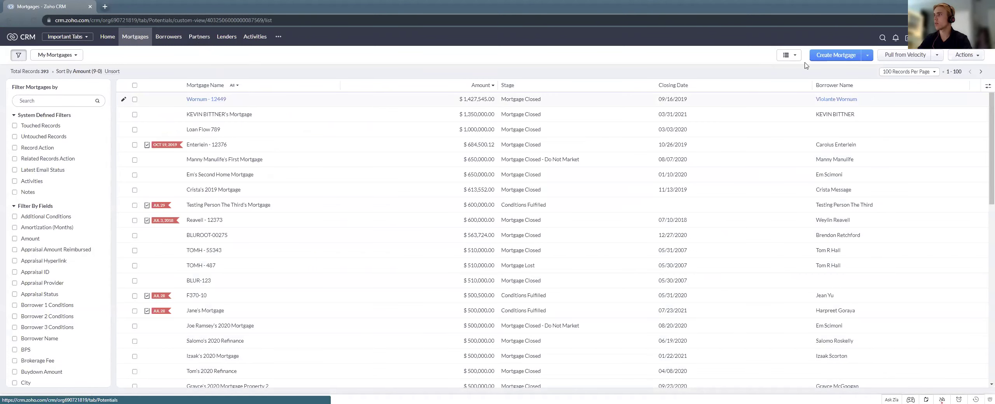
left_click(788, 54)
left_click(792, 84)
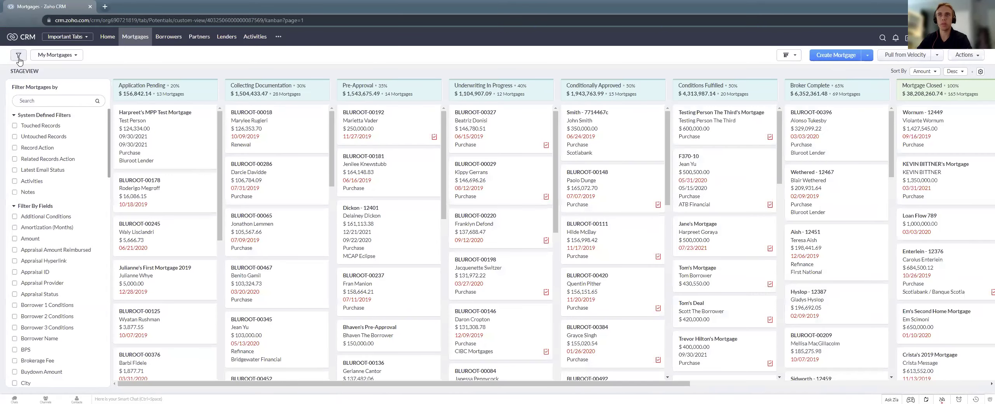
left_click(18, 57)
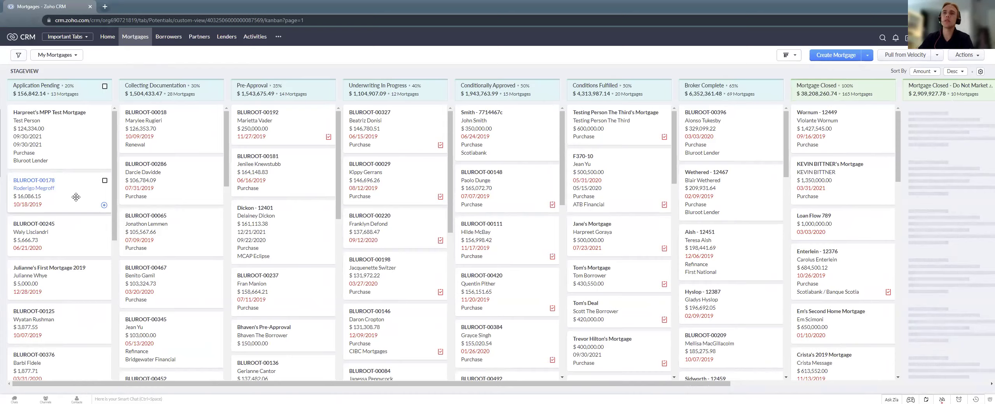
Step: Examine the mortgage pipeline stages from Application Pending through Conditionally Approved, including the amount totals in the column headers
left_click_drag(20, 86, 38, 85)
left_click(123, 91)
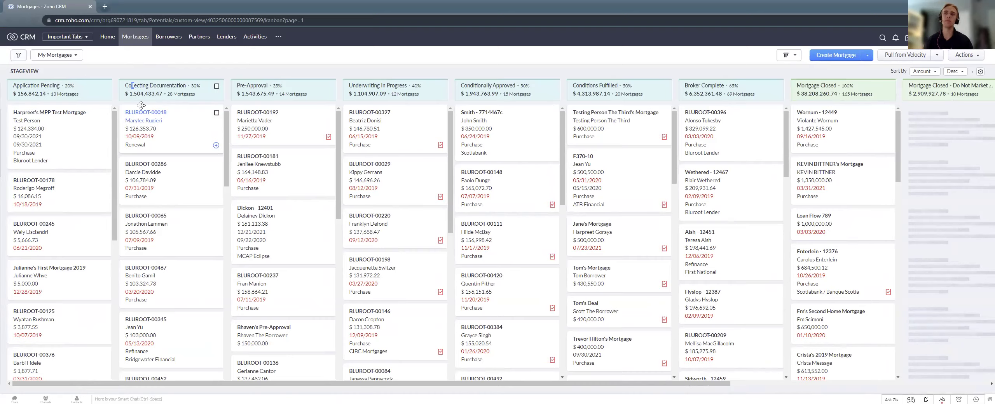
left_click(36, 85)
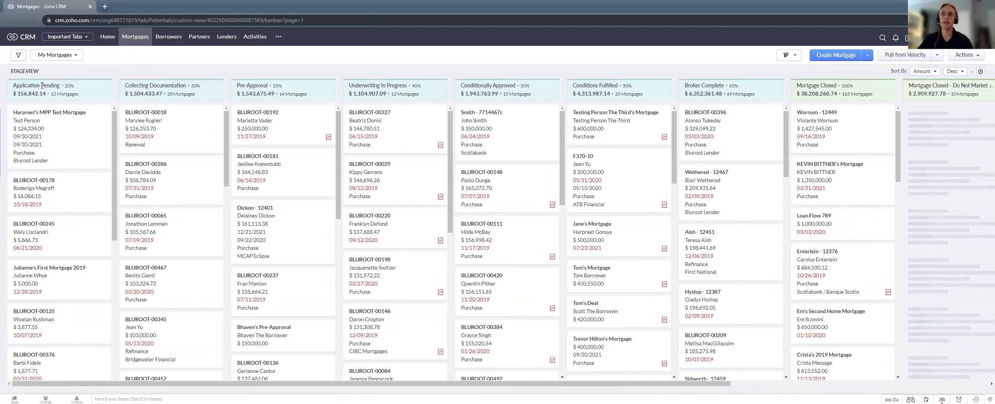
left_click_drag(125, 86, 146, 86)
left_click_drag(245, 86, 258, 85)
left_click_drag(409, 89, 460, 102)
left_click(464, 92)
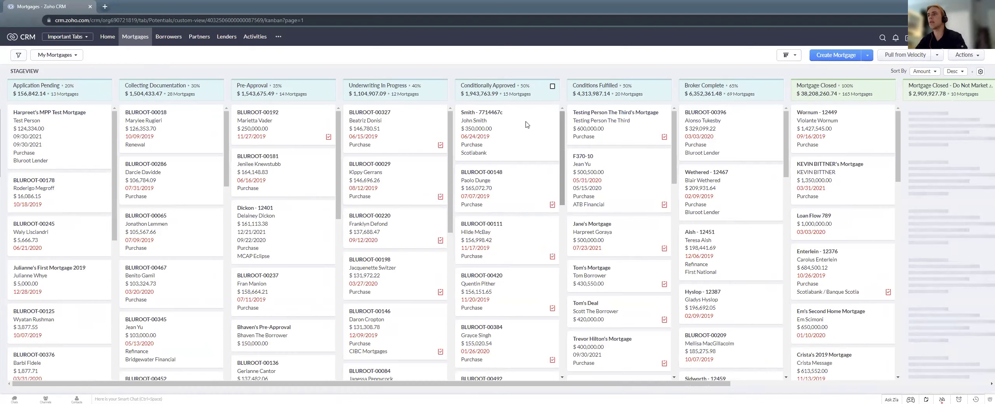
left_click_drag(461, 86, 493, 92)
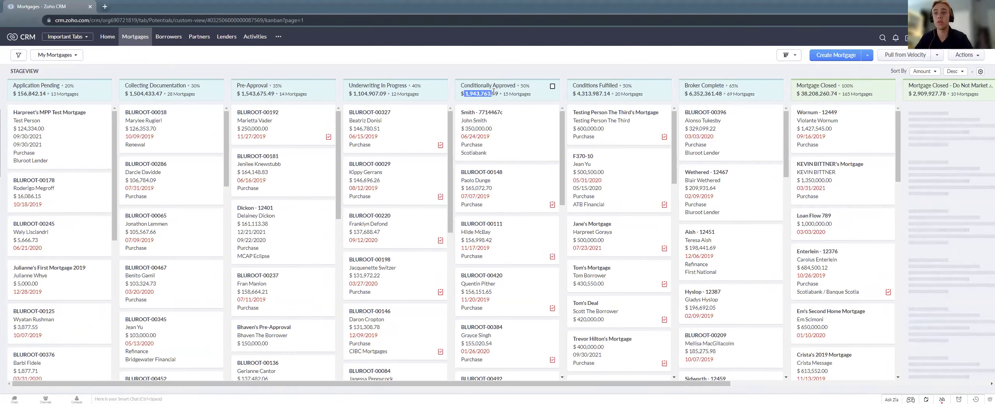
Step: Open the $105,567.66 mortgage from the Collecting Documentation stage and collapse its details section
left_click(496, 94)
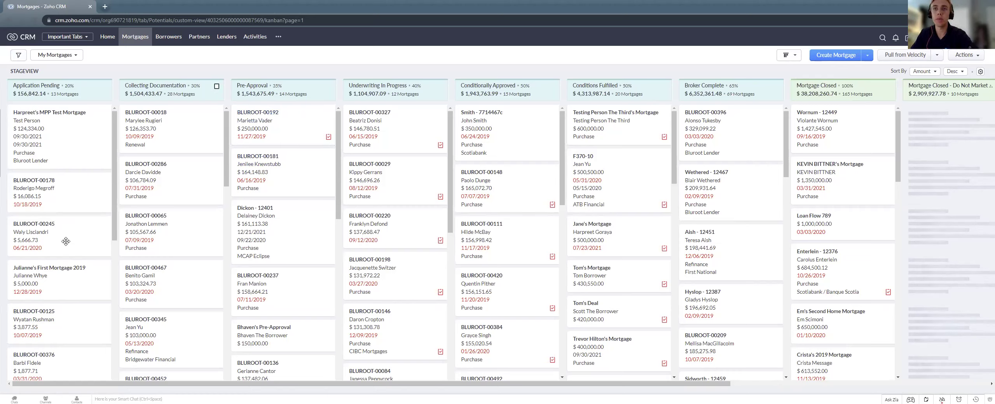
left_click_drag(72, 186, 63, 216)
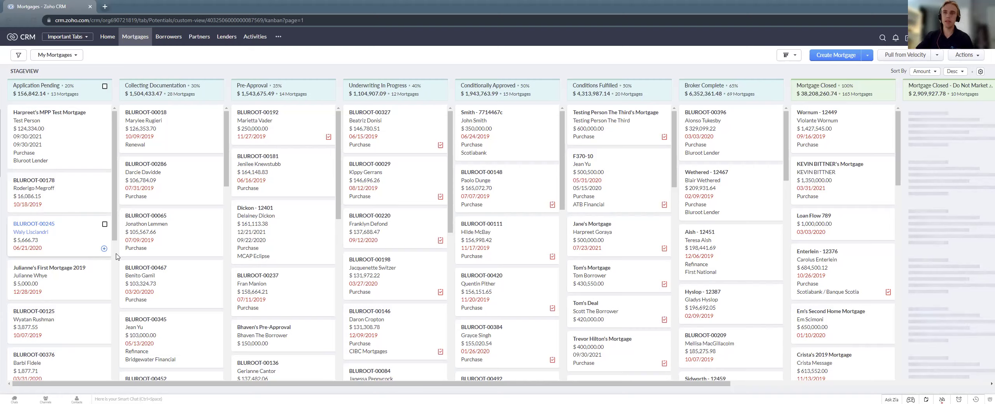
left_click(152, 217)
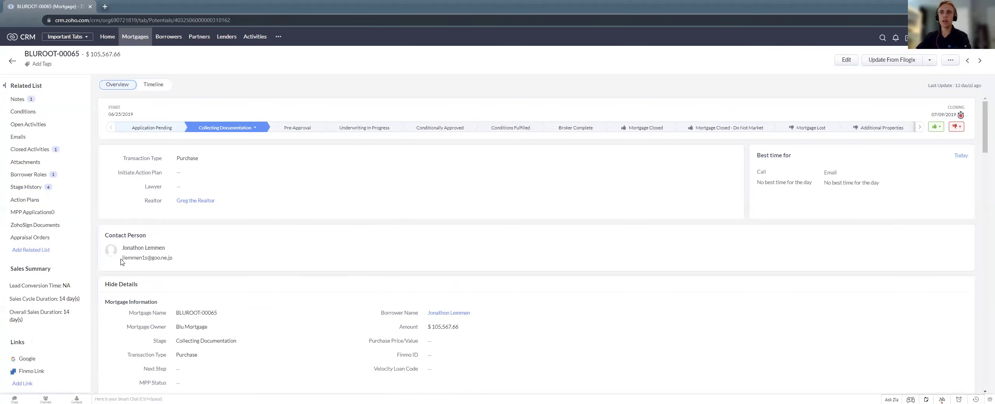
left_click(123, 287)
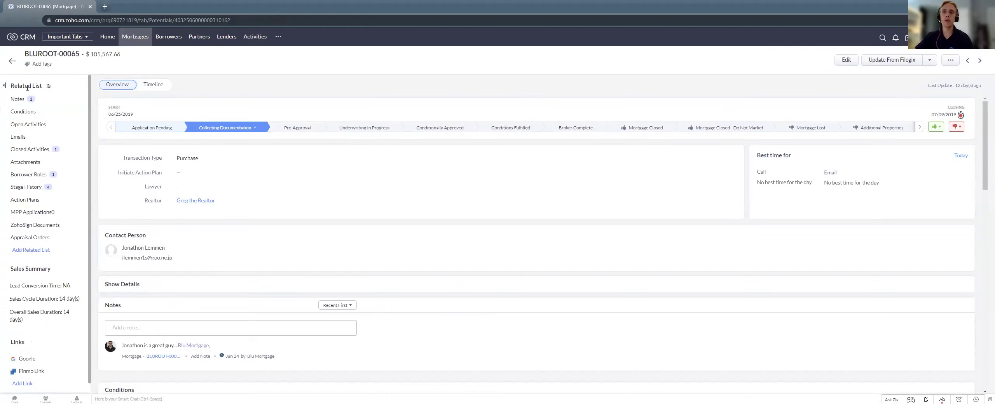
left_click(6, 86)
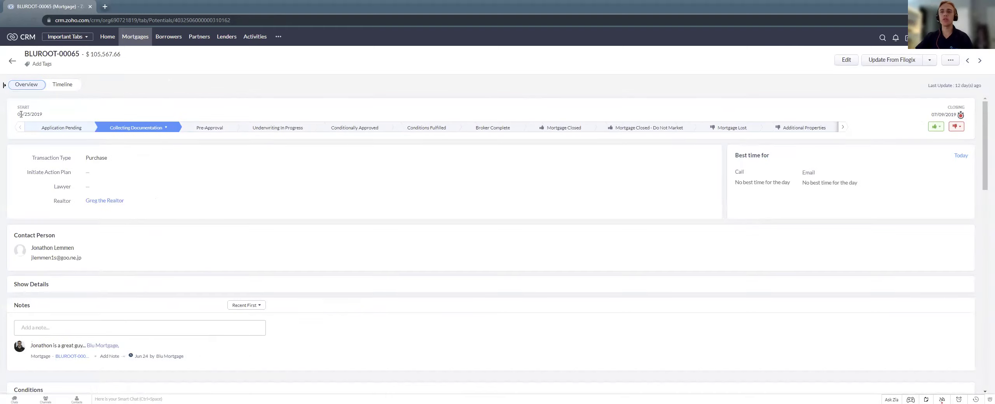
left_click(4, 87)
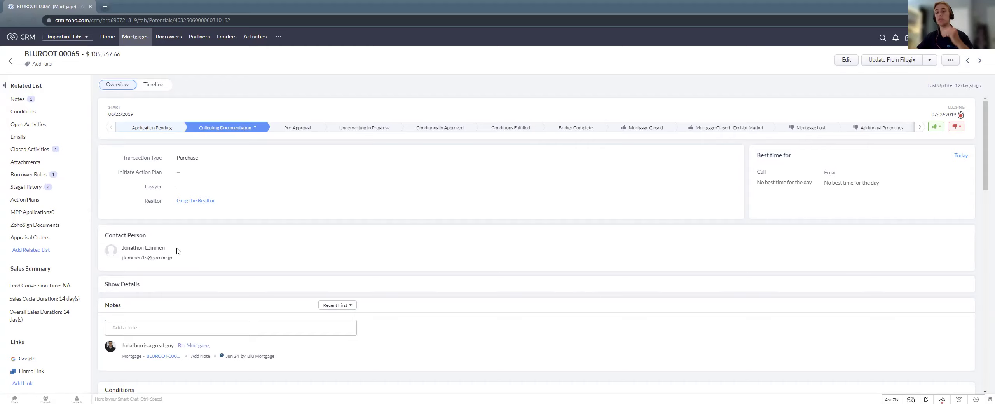
Step: Fill in the mortgage's empty Lawyer field with the lawyer's record and save it
left_click(185, 192)
scroll(186, 210, "down", 2)
left_click(201, 227)
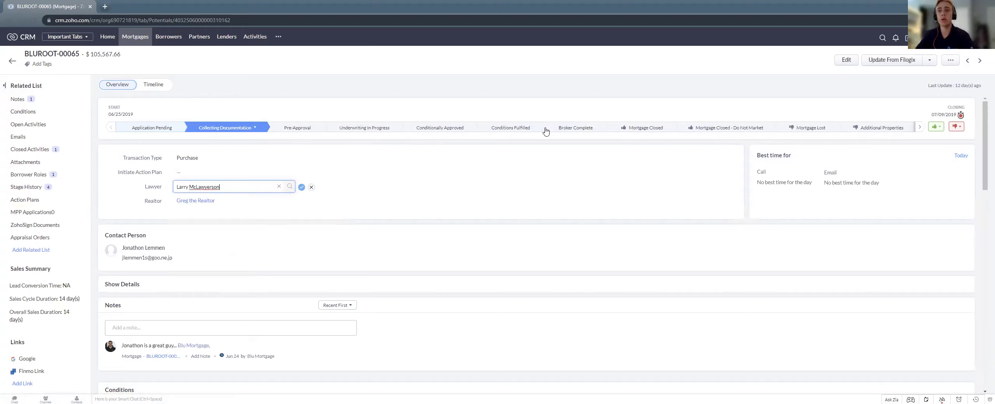
left_click(302, 187)
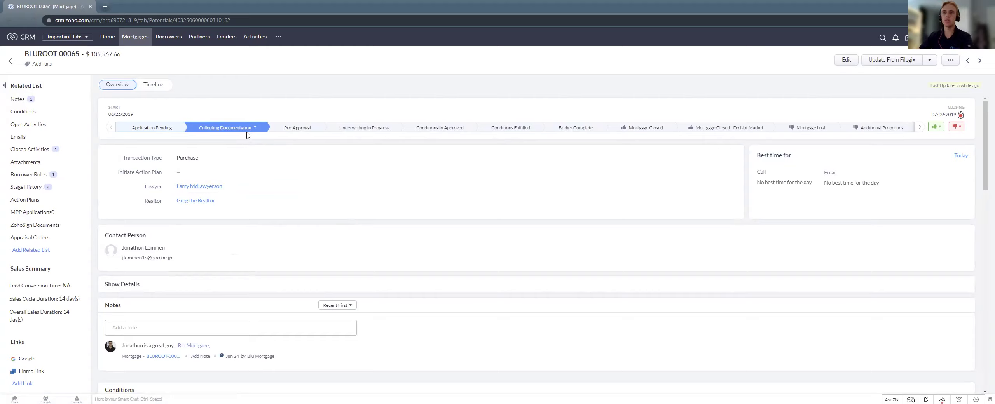
Step: Advance the mortgage's stage to Underwriting In Progress and reload the record to check its next actions
left_click(376, 132)
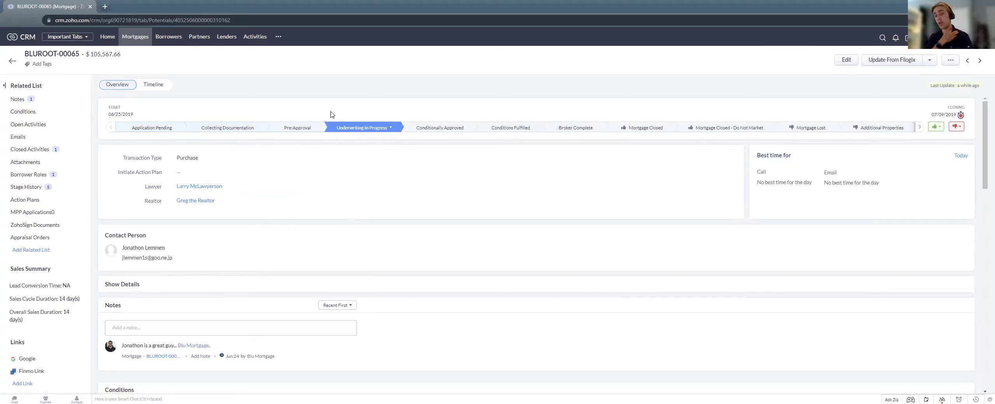
key("F5")
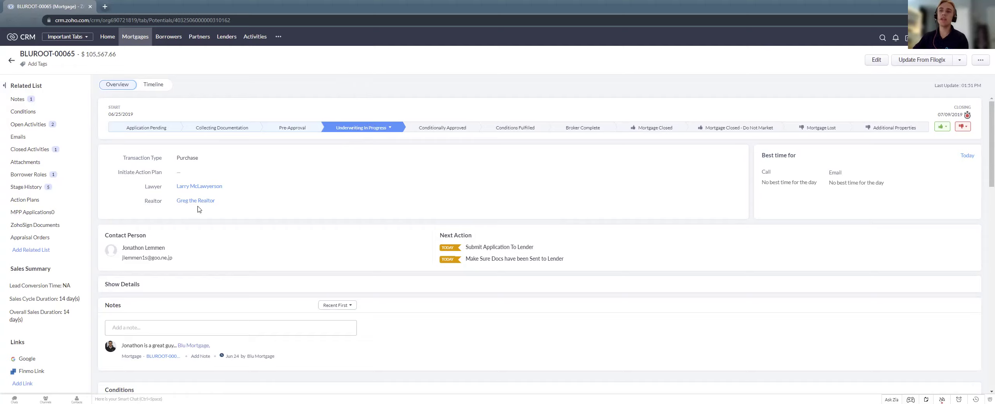
mouse_move(200, 203)
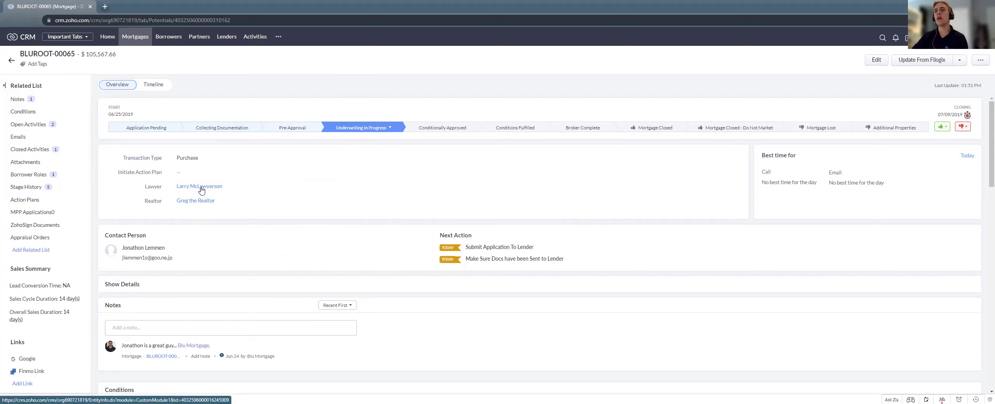
mouse_move(202, 188)
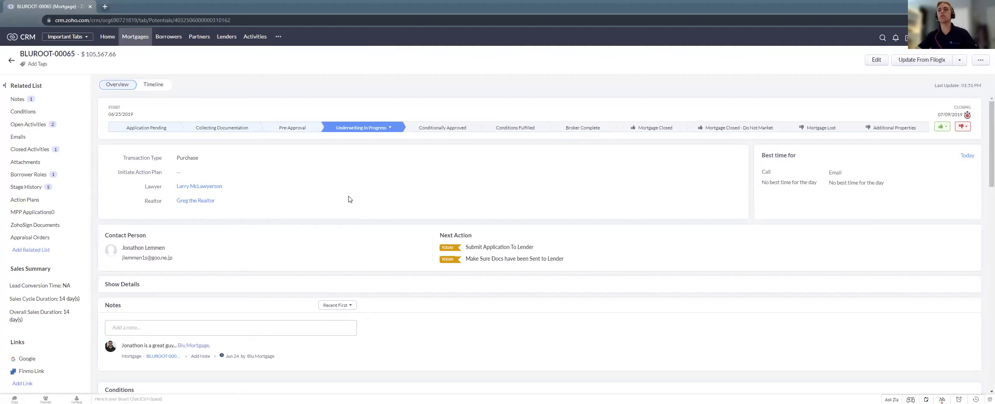
Step: Add Pay Stubs and 2 Main Forms of Identification to the borrower's conditions, and Gift Letter to the General conditions
scroll(349, 199, "down", 10)
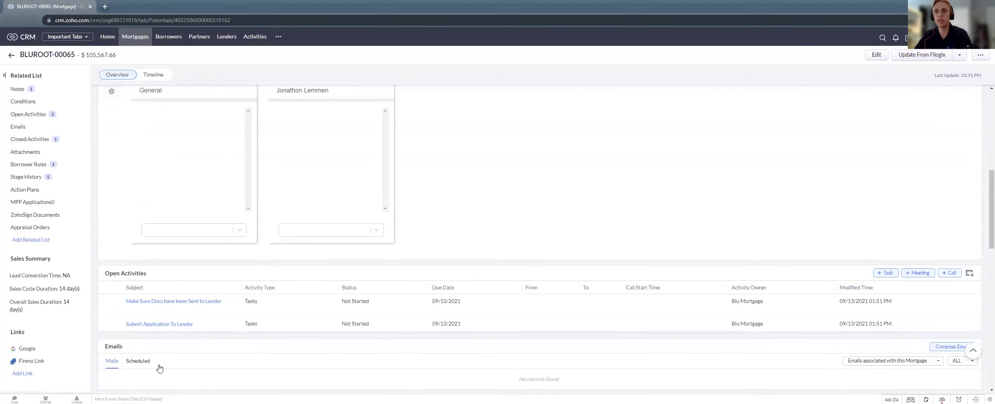
scroll(159, 367, "up", 7)
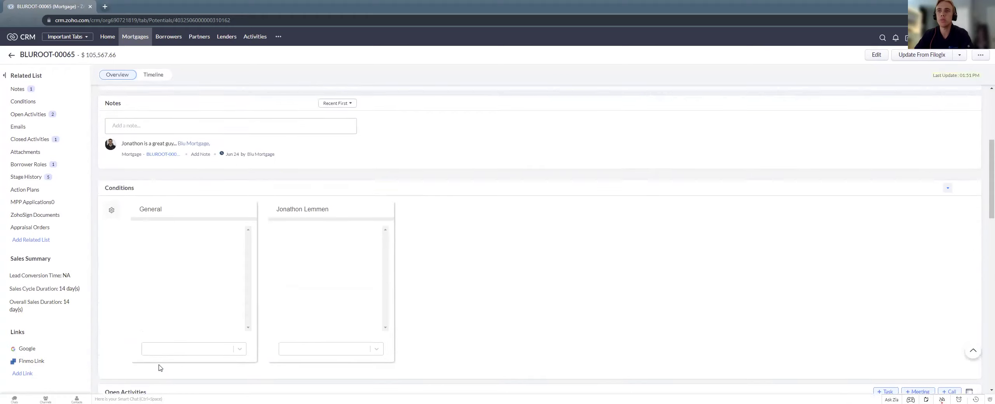
scroll(159, 367, "down", 5)
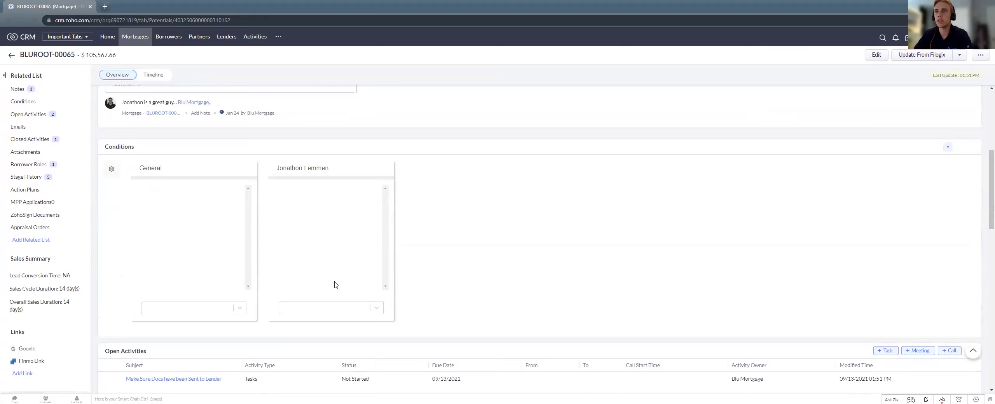
left_click(339, 309)
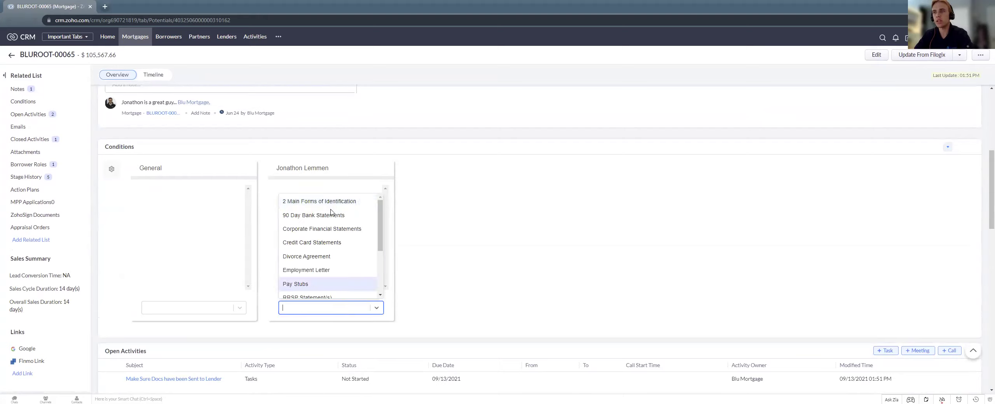
left_click(314, 284)
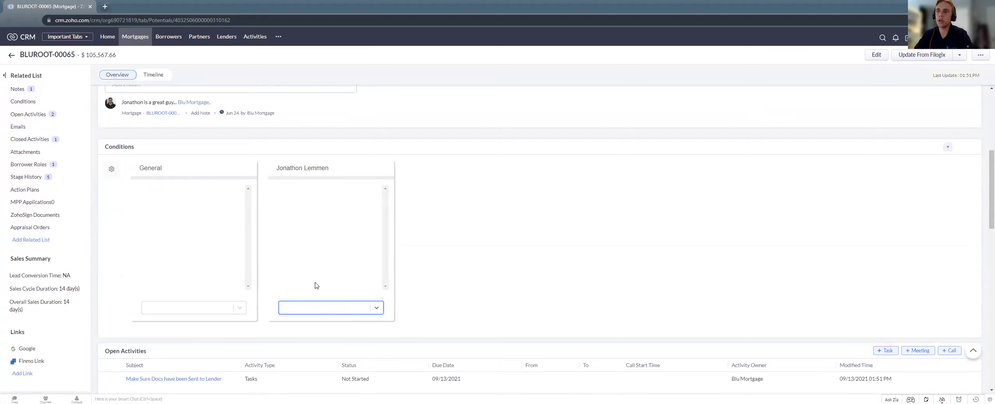
left_click(320, 311)
left_click(347, 202)
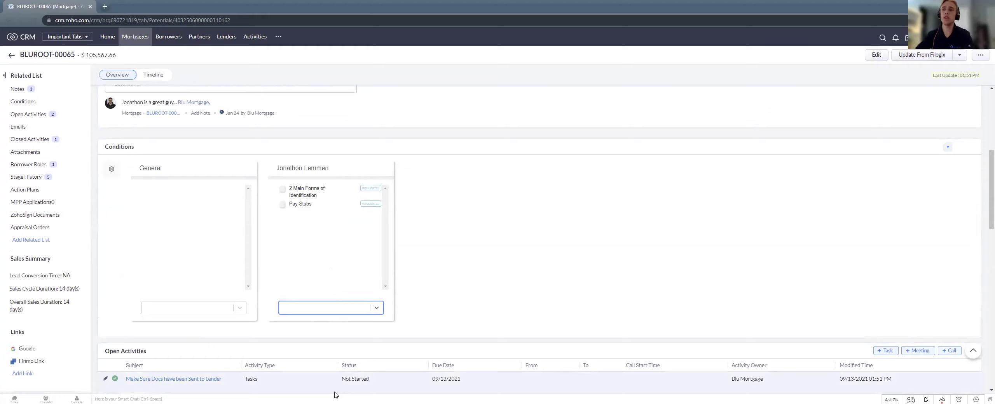
left_click(213, 311)
left_click(204, 264)
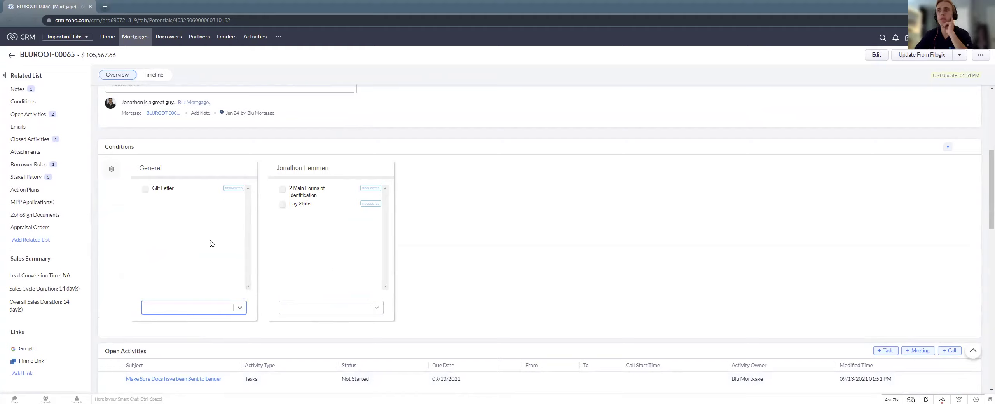
Step: In the borrower's conditions, set 2 Main Forms of Identification to Sent to Lender and Pay Stubs to Complete
left_click(369, 190)
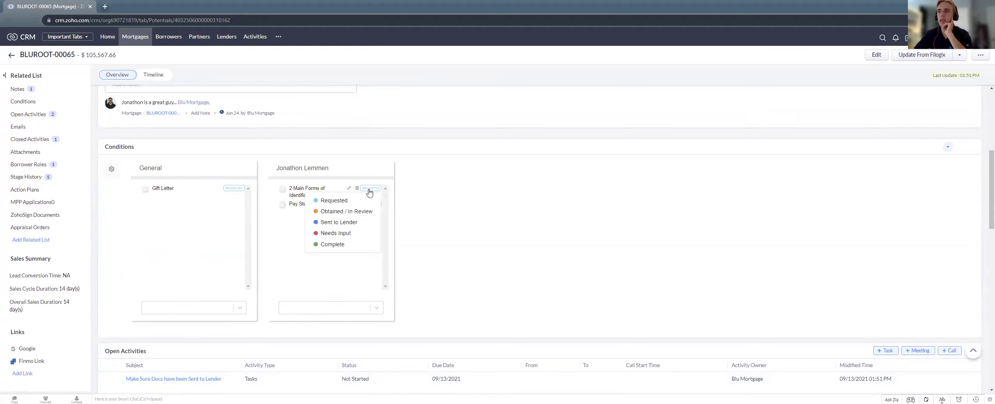
left_click(354, 225)
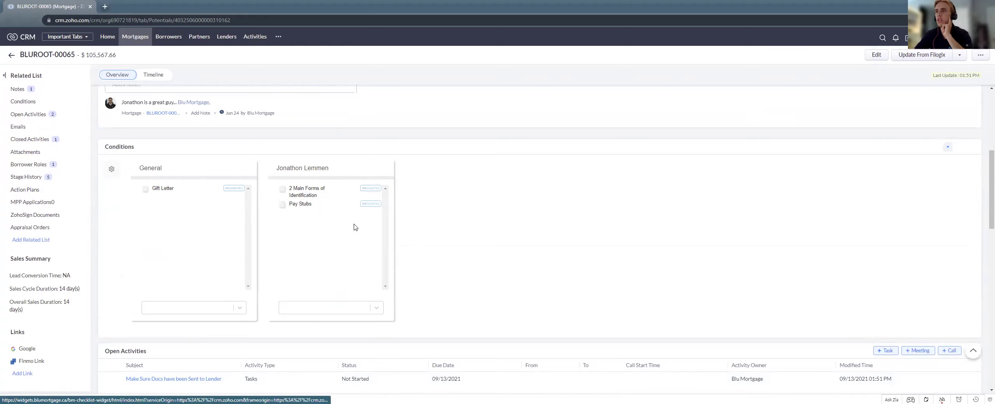
left_click(370, 206)
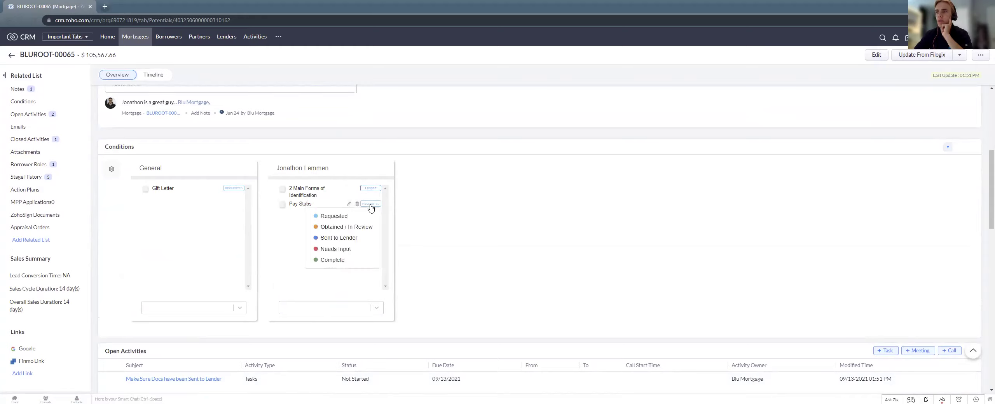
left_click(358, 263)
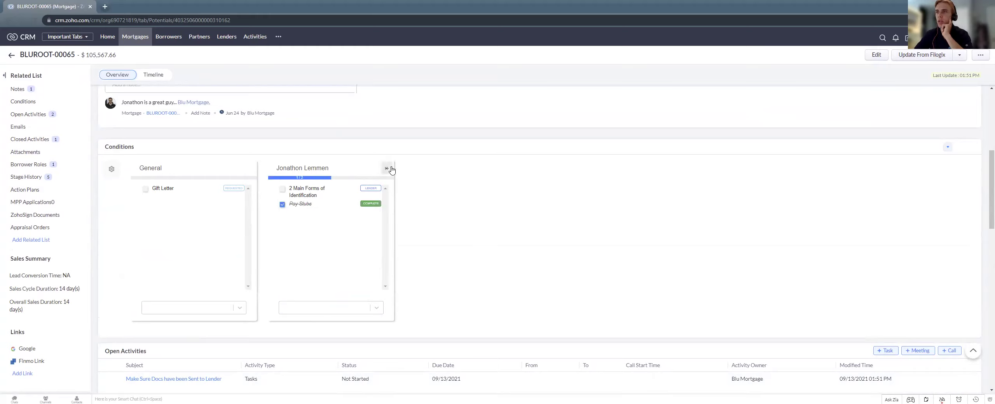
left_click(387, 170)
left_click(269, 168)
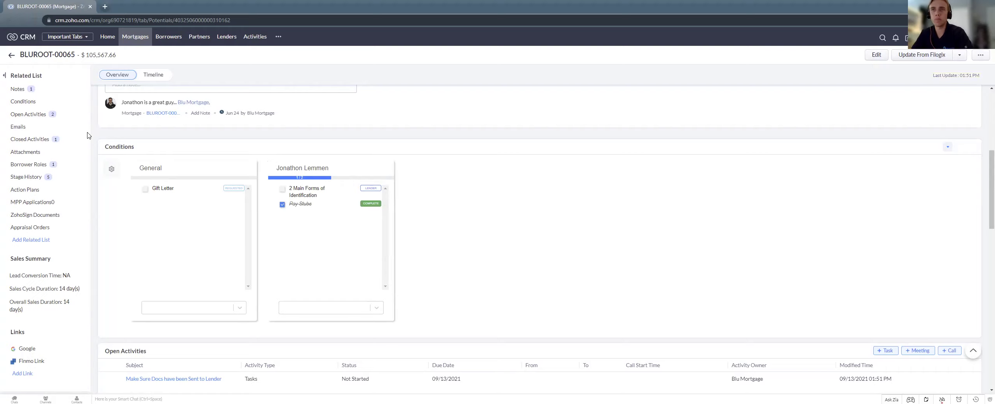
Step: Compose an email to the borrower from the Outstanding Conditions - External - EXT template and review its listed conditions and deadline
mouse_move(79, 129)
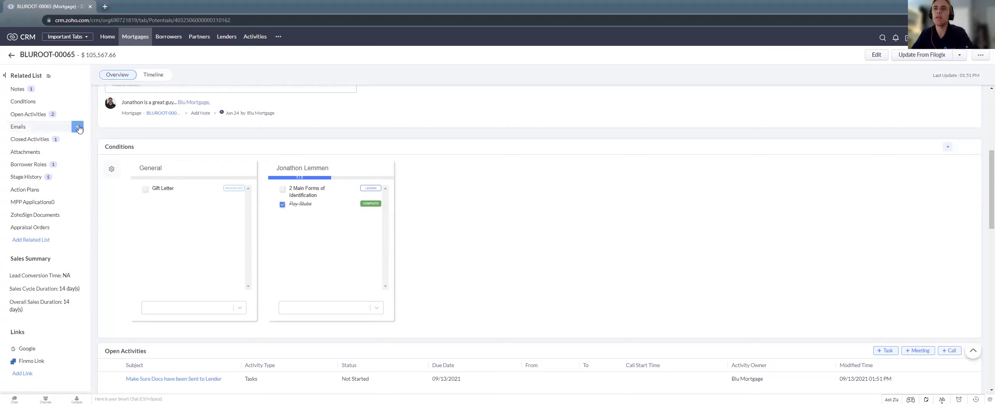
left_click(78, 127)
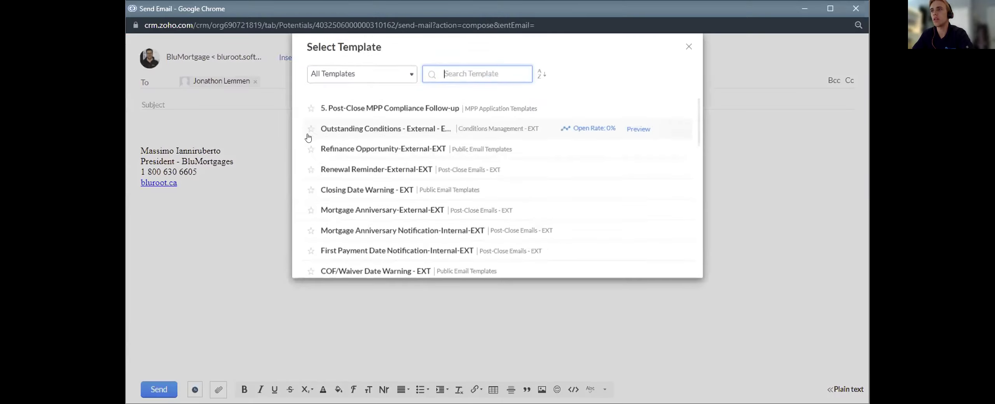
left_click(377, 131)
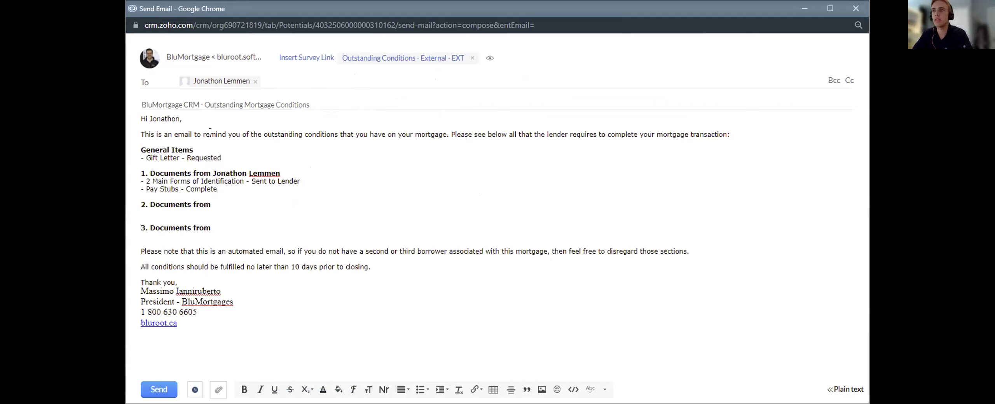
left_click_drag(226, 188, 136, 189)
left_click_drag(301, 181, 143, 179)
left_click(214, 180)
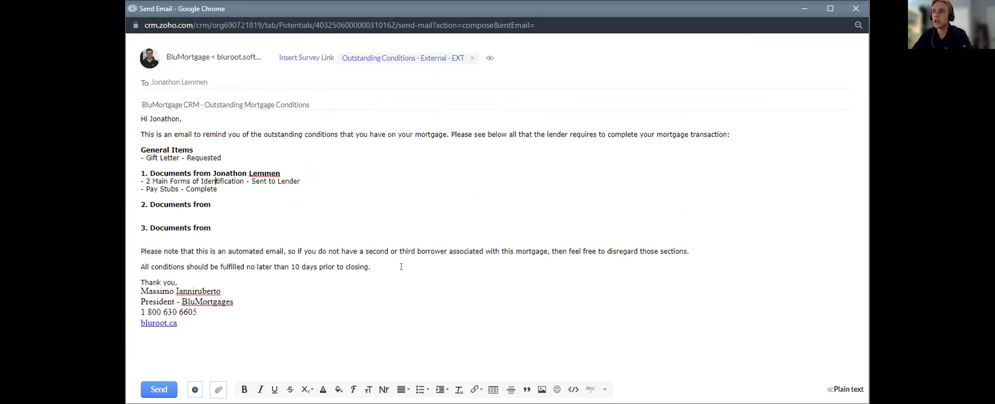
left_click_drag(371, 266, 141, 243)
left_click_drag(169, 158, 226, 156)
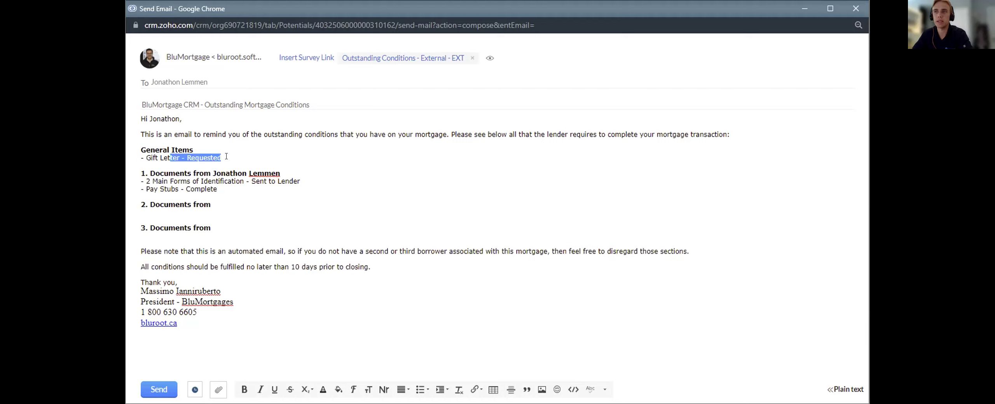
left_click(239, 272)
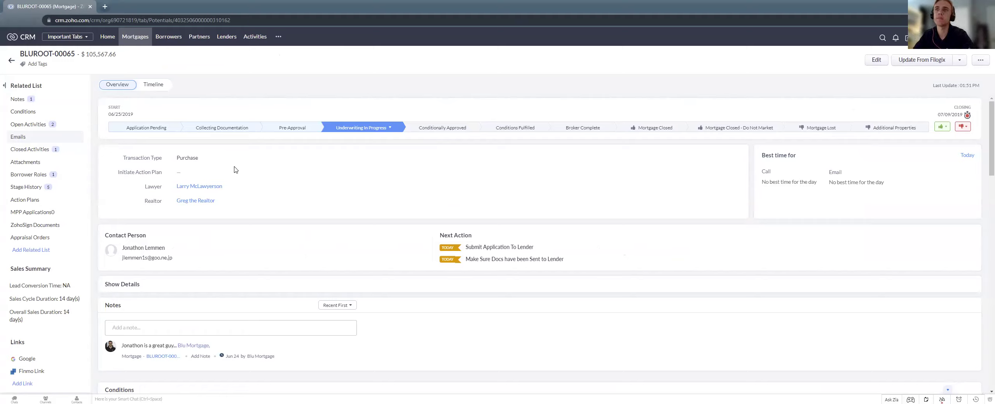
Step: On the mortgage board, move the $154,145.13 mortgage to Mortgage Closed and the $106,784.09 mortgage from Collecting Documentation to Pre-Approval
left_click(10, 63)
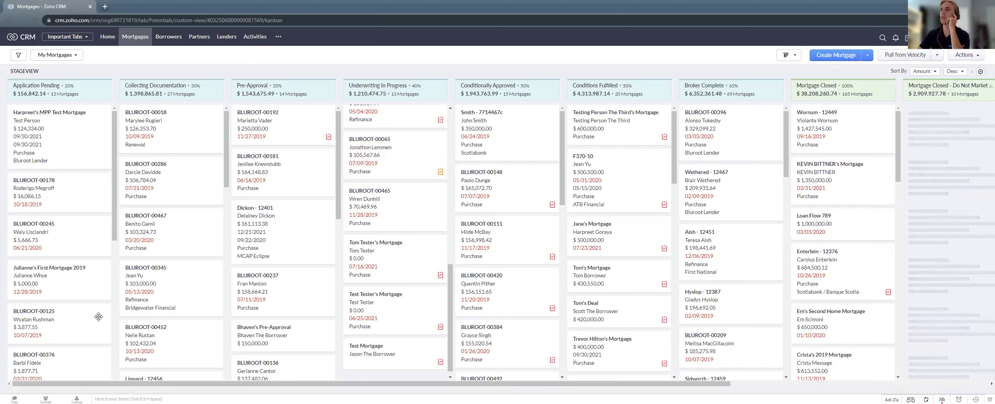
scroll(736, 291, "down", 10)
left_click_drag(754, 226, 855, 181)
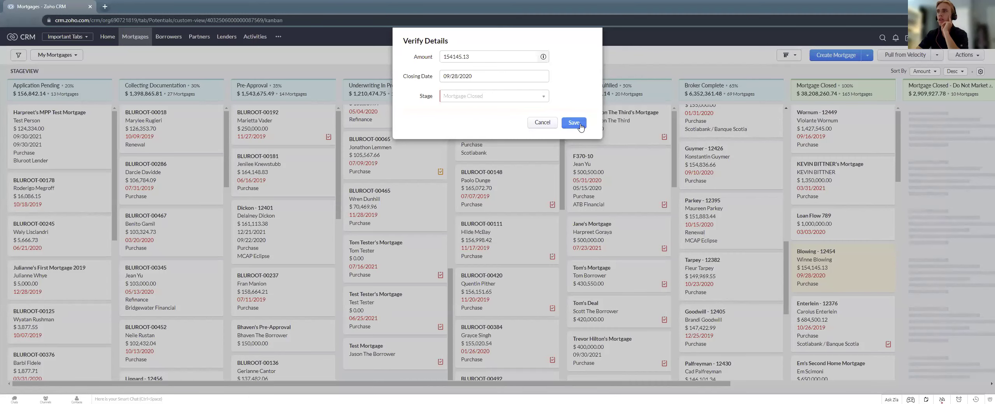
left_click(580, 123)
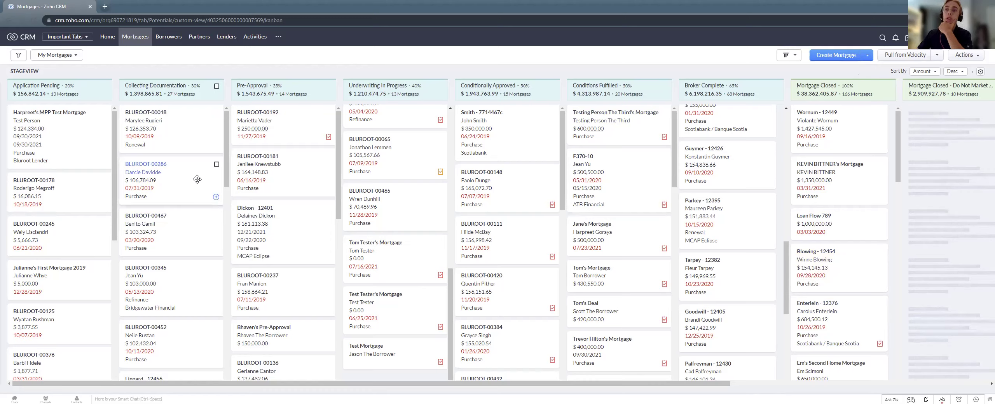
left_click_drag(200, 163, 308, 208)
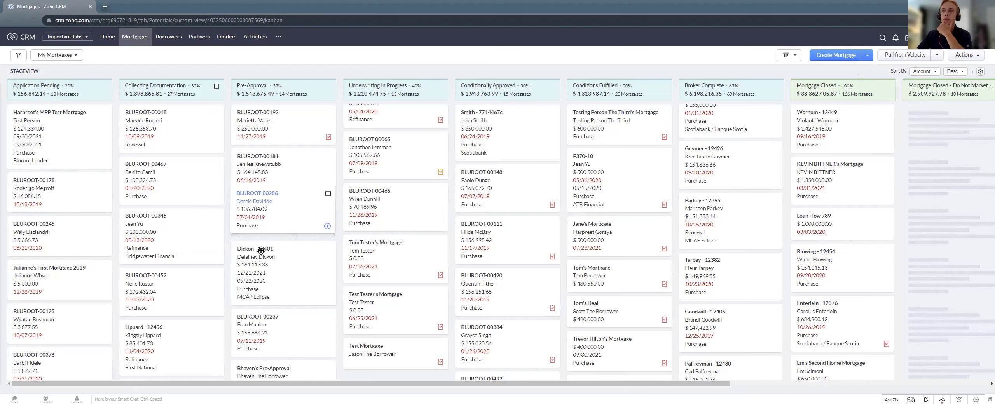
left_click_drag(260, 203, 258, 203)
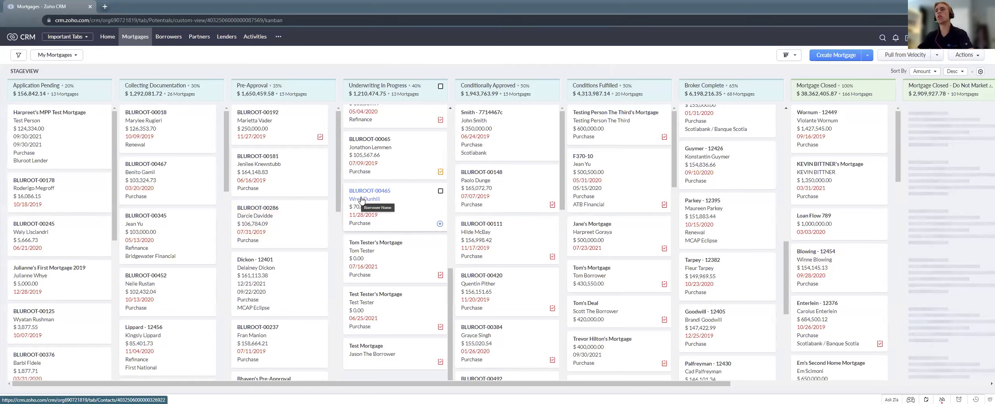
Step: Select all listed mortgages in the Mortgage Closed stage and check the mass email form without sending anything
scroll(357, 250, "up", 4)
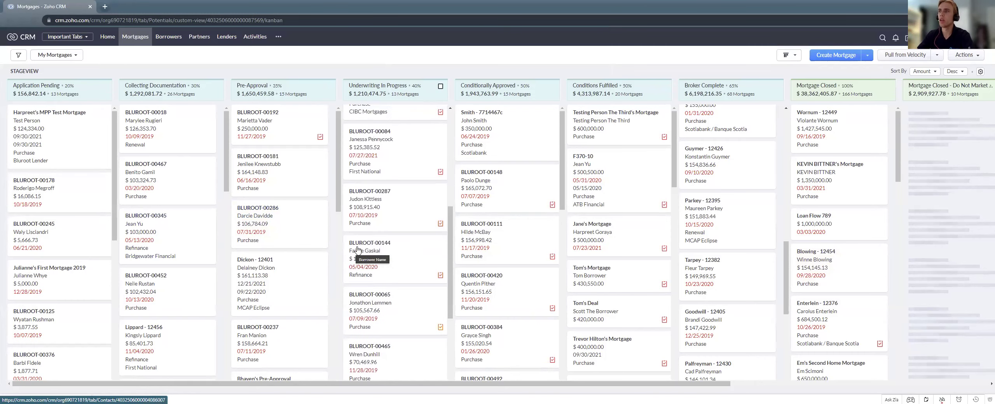
scroll(356, 250, "up", 6)
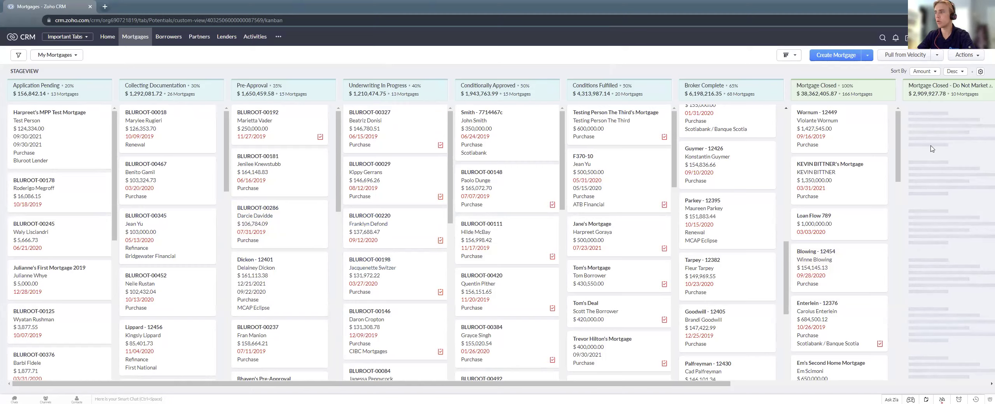
left_click_drag(804, 86, 850, 94)
left_click(851, 94)
left_click(888, 87)
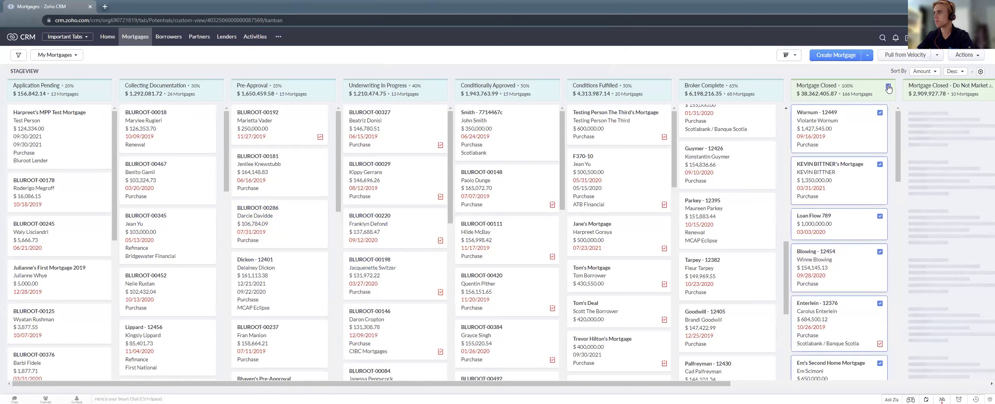
left_click(38, 24)
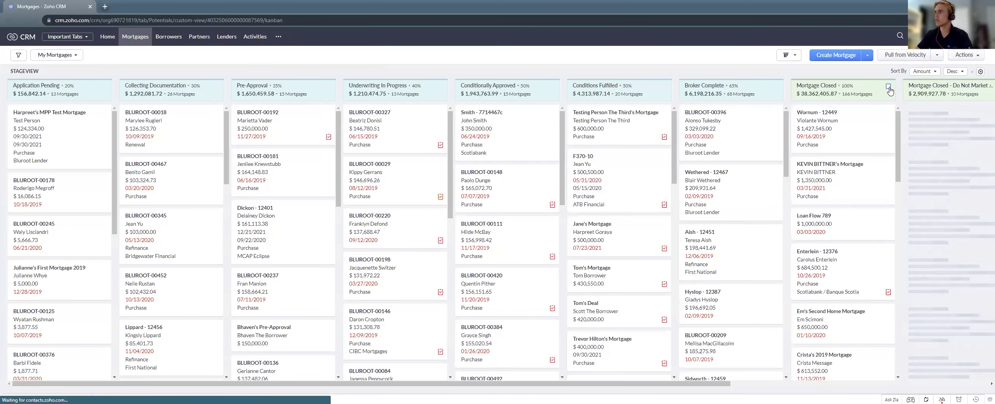
left_click(888, 86)
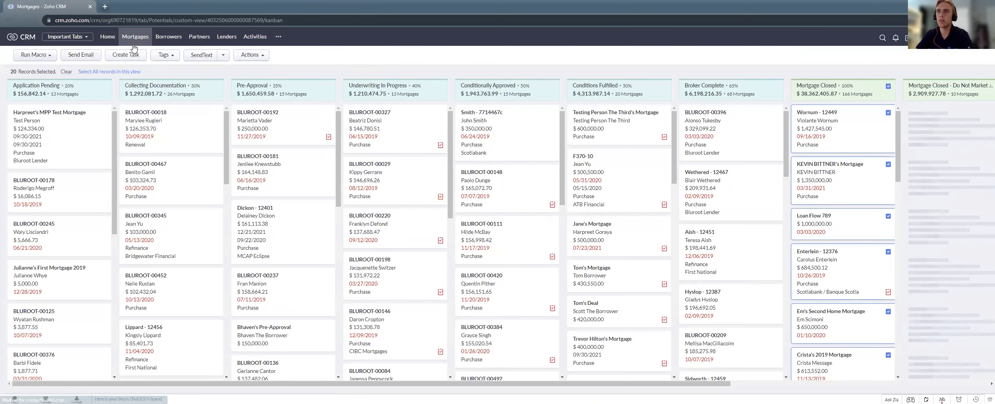
left_click(96, 57)
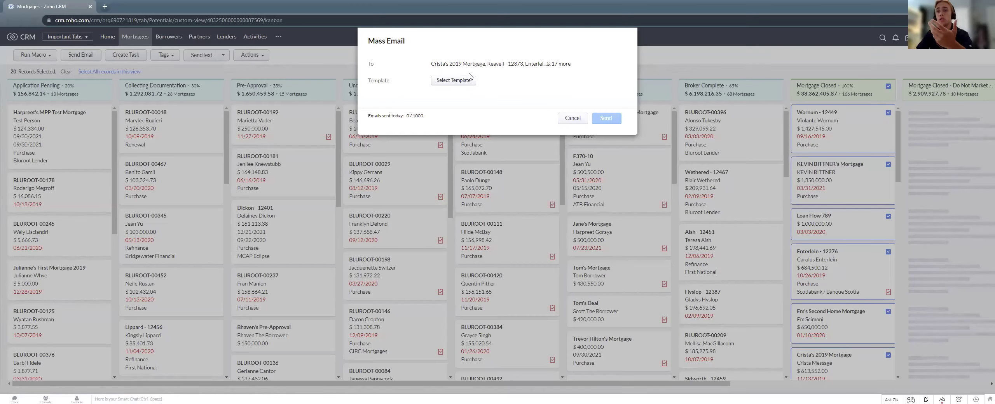
left_click(573, 120)
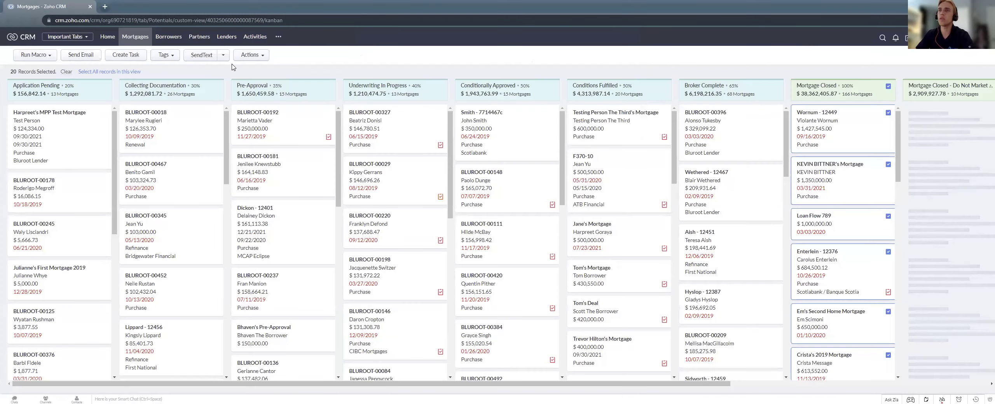
Step: Draft the text message "Happy holidays!" for the selected closed mortgages, discard it and clear the selection
left_click(206, 56)
left_click(499, 99)
key("ctrl+shift+Left")
key("ctrl+shift+Left")
key("ctrl+shift+Left")
type("Hap")
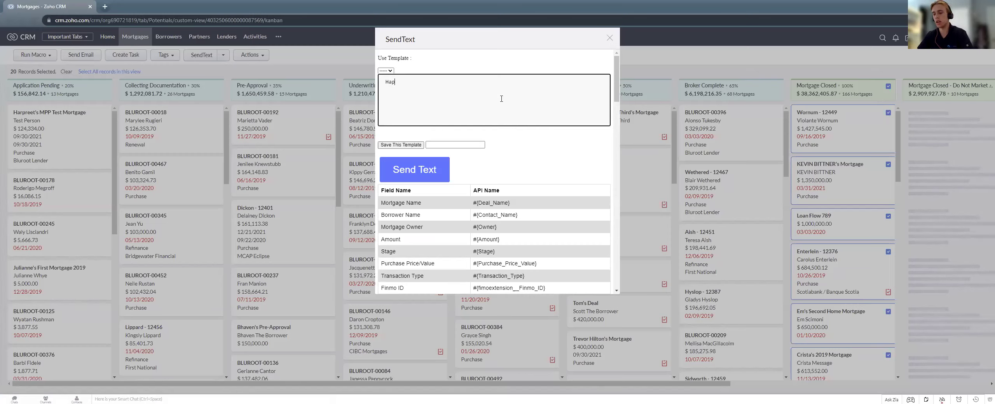
type("py holidays!")
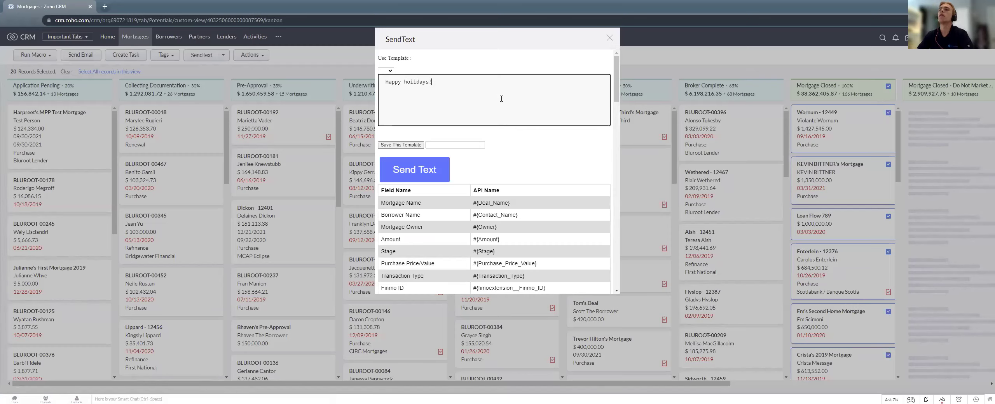
left_click(609, 37)
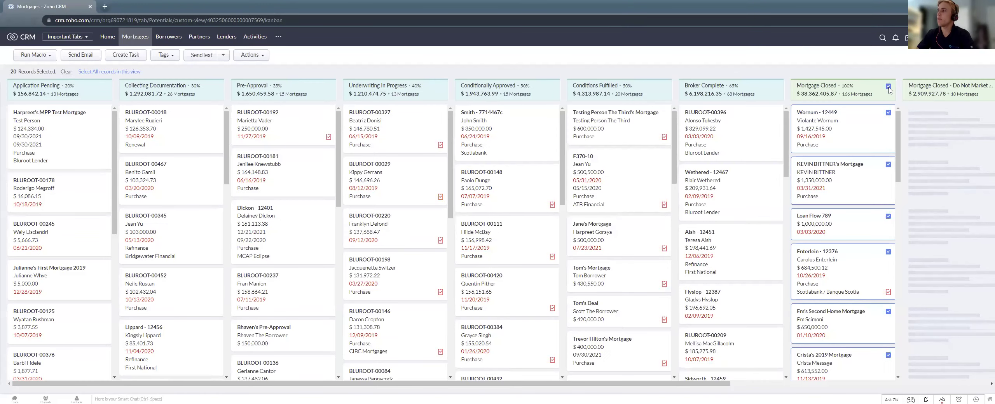
left_click(888, 87)
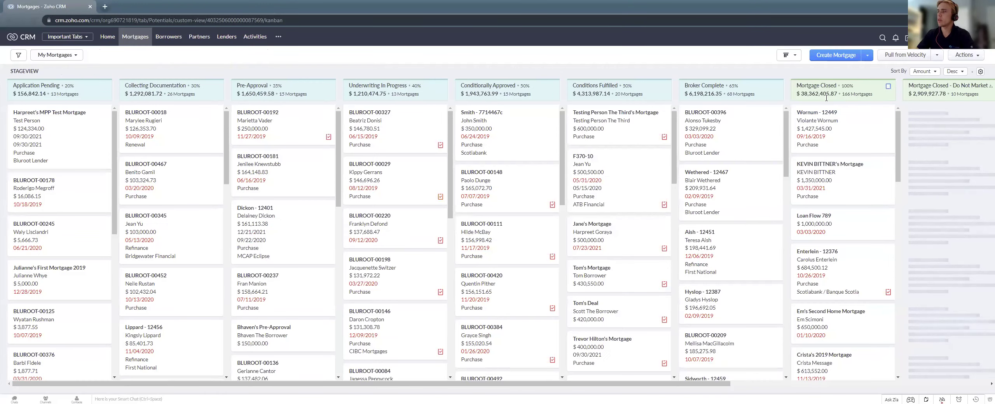
Step: Find the rate fields in the mortgage filter and set Mortgage Rate to greater than 3.5
left_click(26, 56)
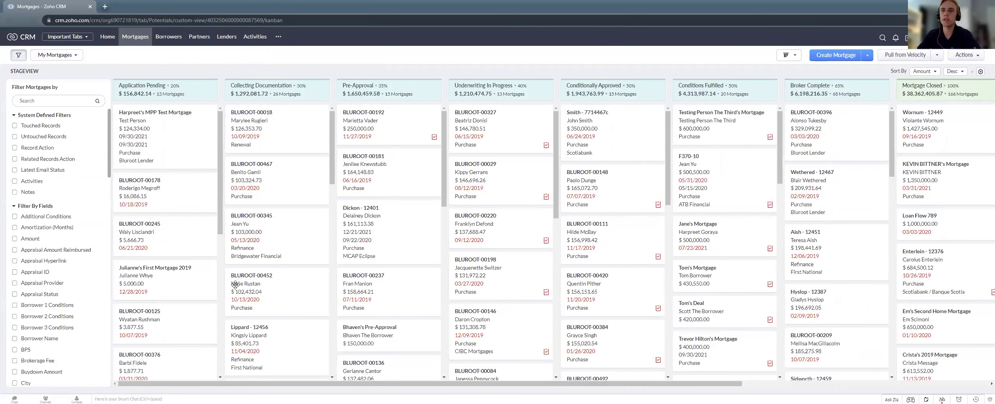
left_click(32, 101)
type("rate")
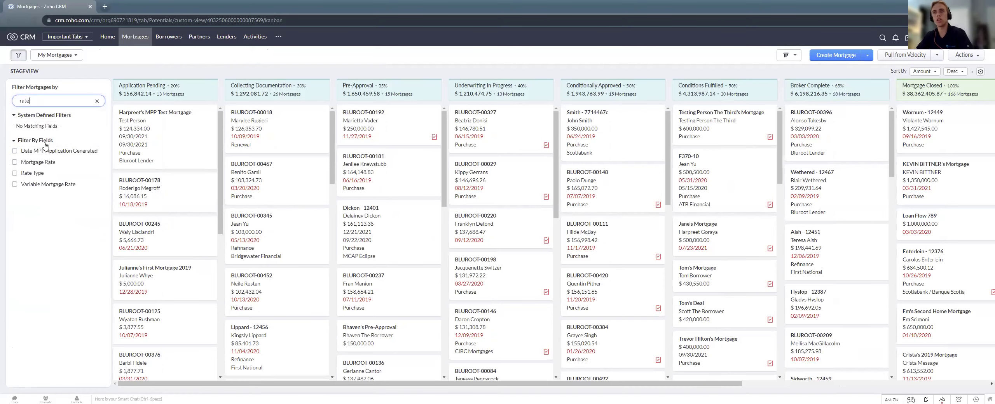
left_click(35, 163)
left_click(27, 171)
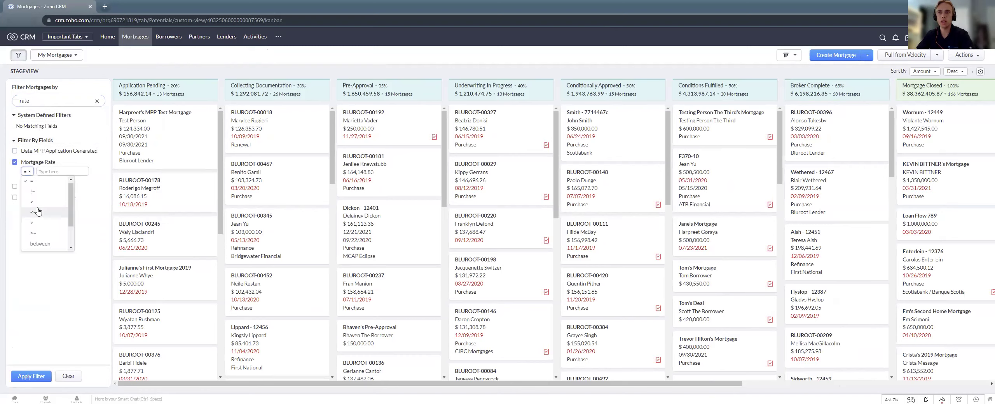
left_click(40, 222)
left_click(52, 169)
type("3.5")
Step: Add a Rate Type is Fixed condition to the mortgage filter and apply it to the board
left_click(34, 186)
left_click(34, 207)
left_click(32, 219)
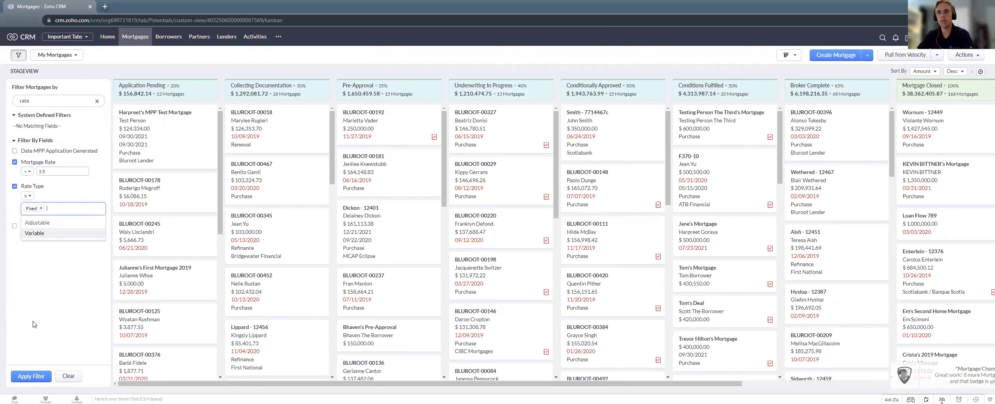
left_click(32, 376)
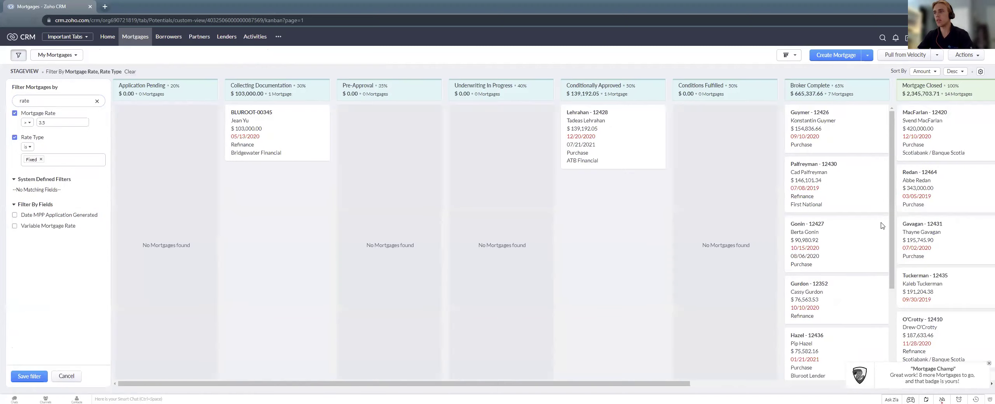
Step: Look through the filtered stages and select all mortgages in the Mortgage Closed stage
left_click_drag(391, 384, 538, 384)
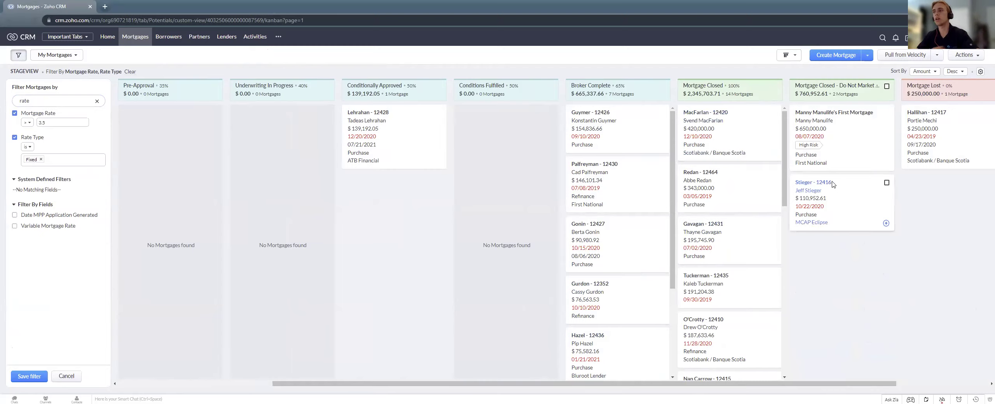
scroll(730, 182, "down", 12)
scroll(729, 181, "up", 12)
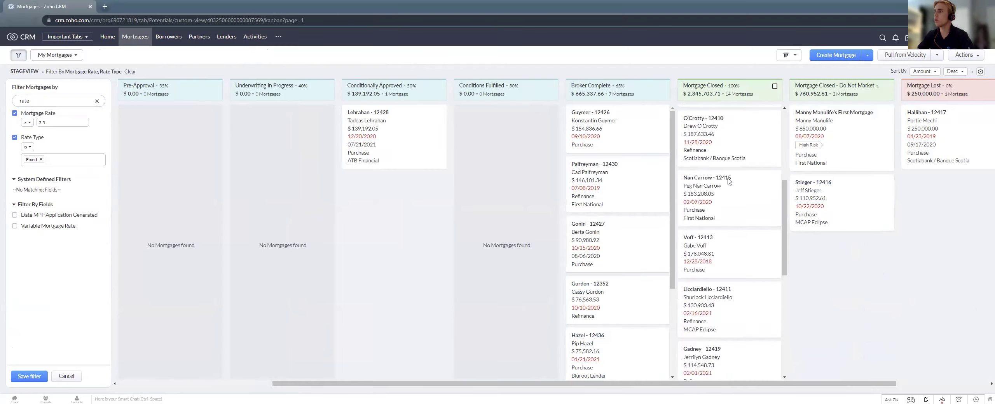
triple_click(709, 83)
left_click(709, 84)
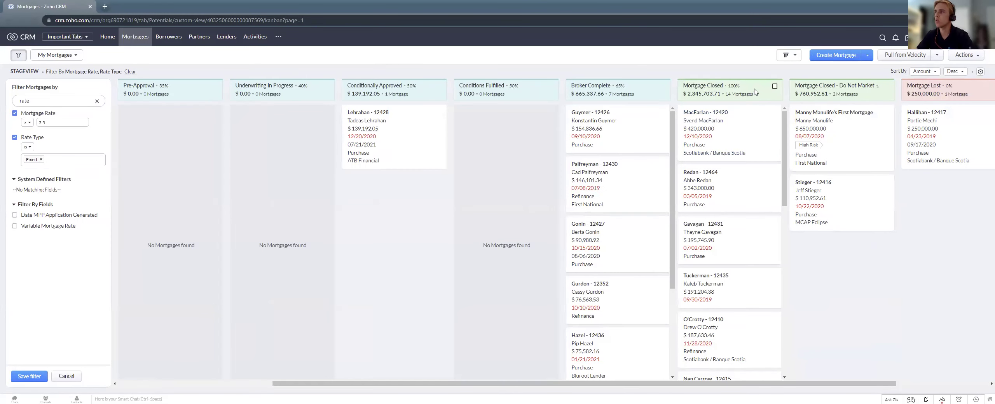
left_click(774, 87)
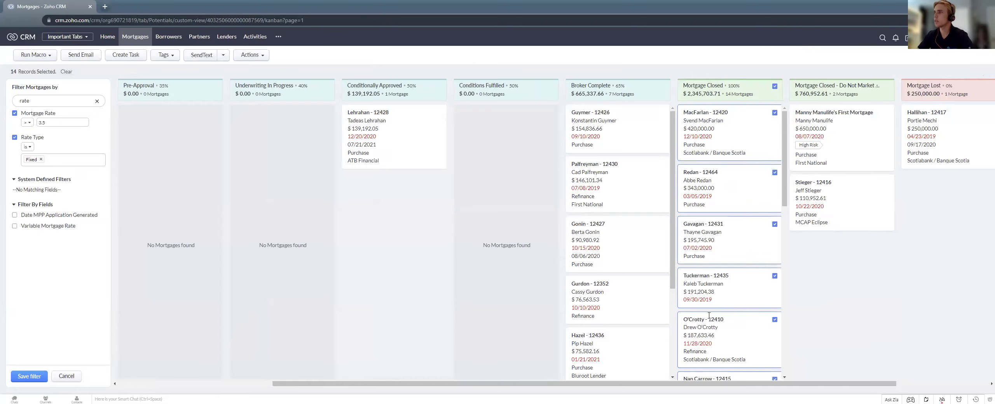
Step: Start a mass email to the selected closed mortgages using the Refinance Opportunity-External-EXT template
left_click(84, 56)
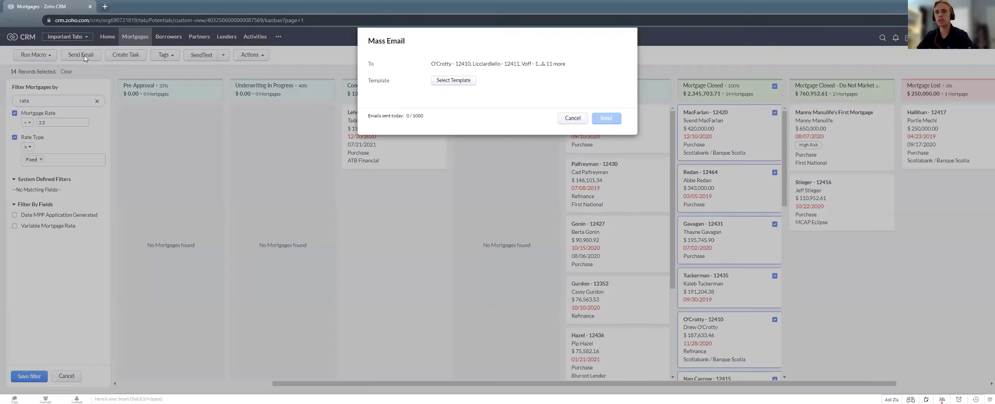
left_click(445, 81)
scroll(448, 101, "down", 5)
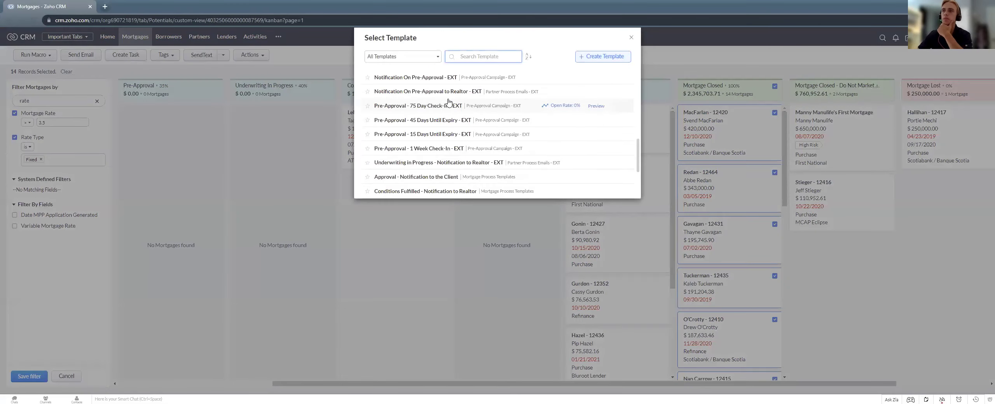
scroll(449, 102, "up", 5)
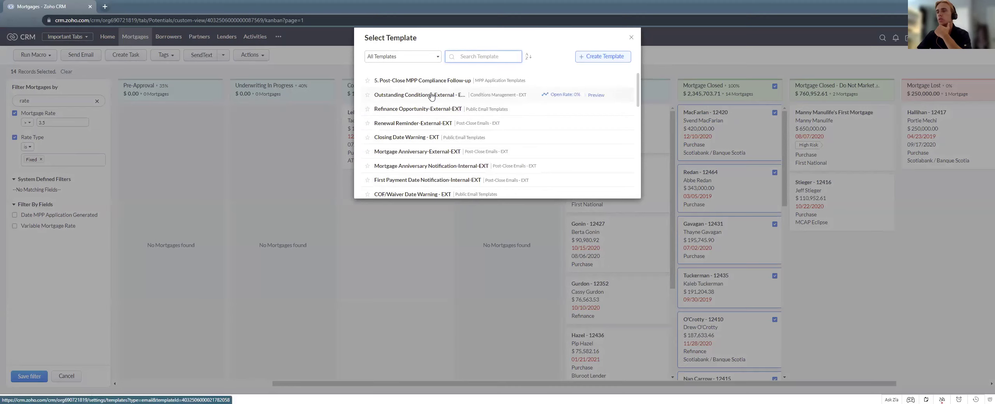
left_click(436, 109)
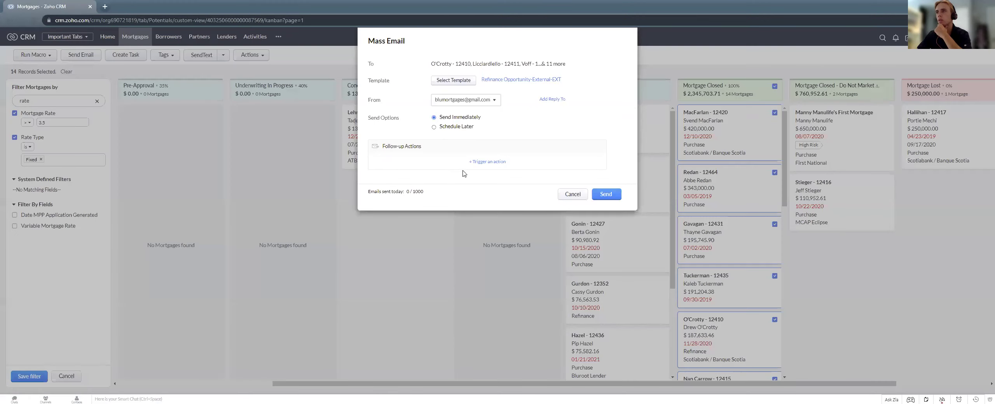
Step: Switch the mass email to Schedule Later, view the follow-up actions for Email is opened, and cancel the email
left_click(463, 128)
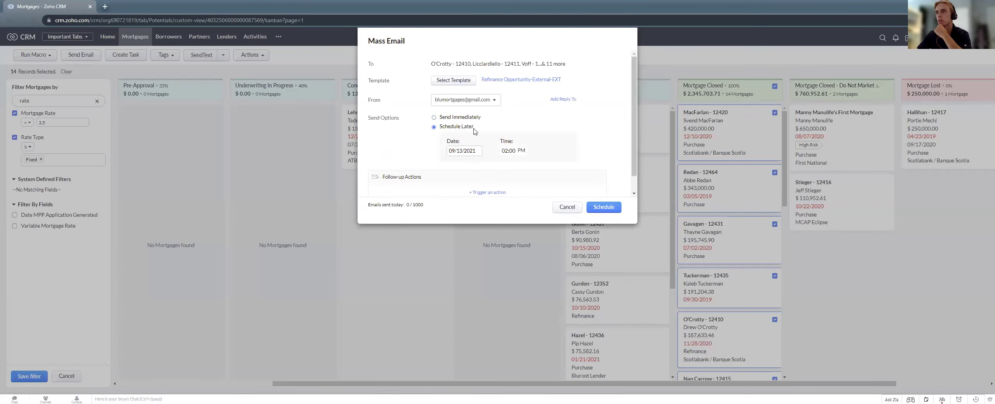
scroll(496, 146, "down", 1)
left_click(500, 179)
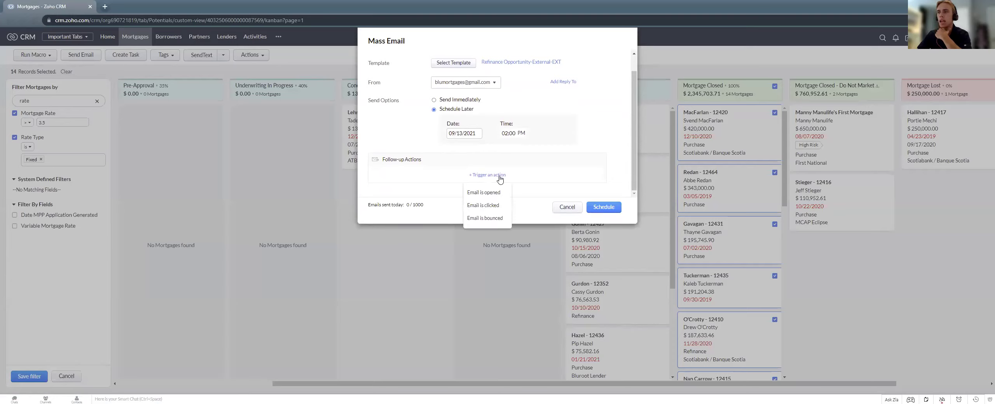
left_click(489, 193)
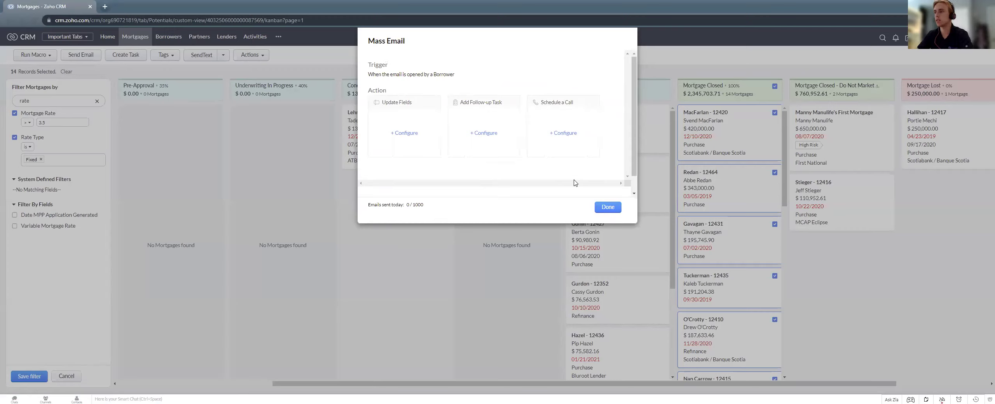
left_click(608, 214)
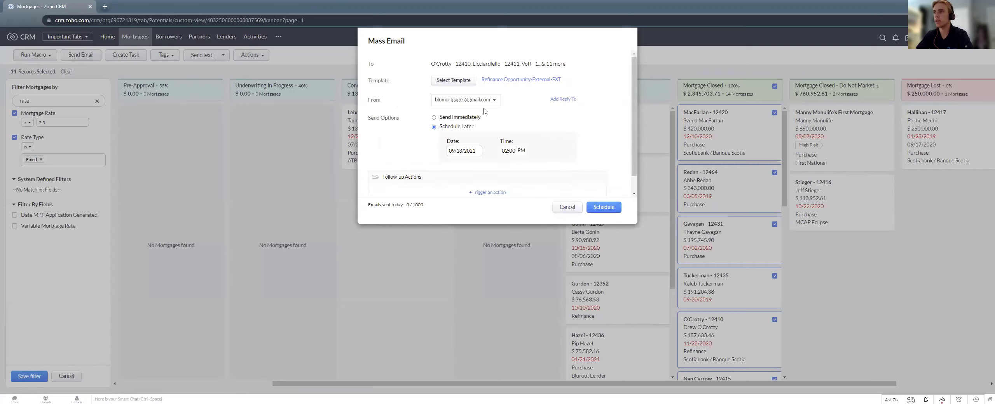
left_click(562, 210)
Step: Deselect the closed mortgages, clear the rate filter and hide the filter options
left_click(775, 86)
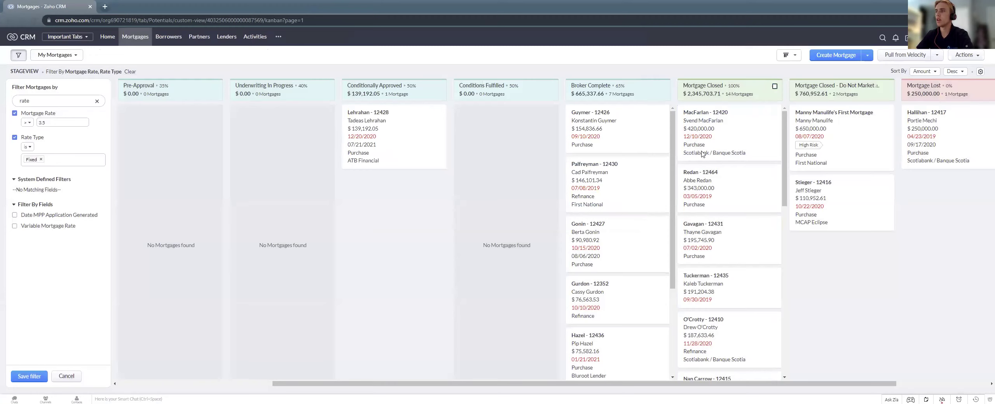
left_click(66, 375)
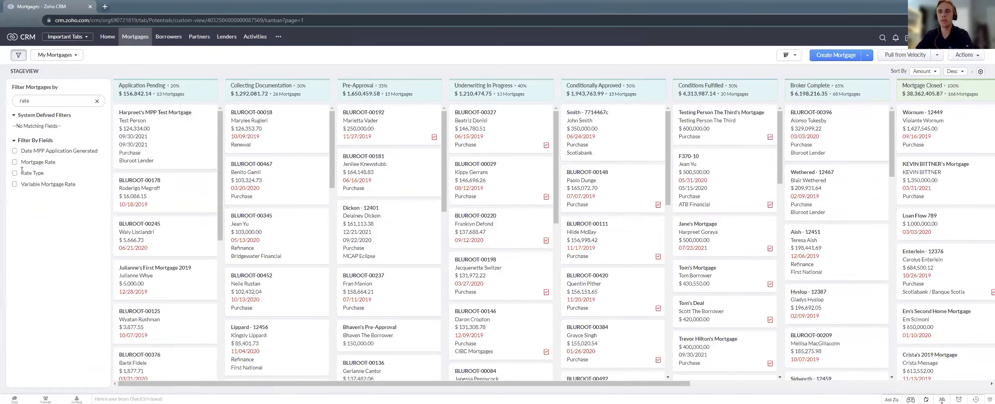
left_click(18, 55)
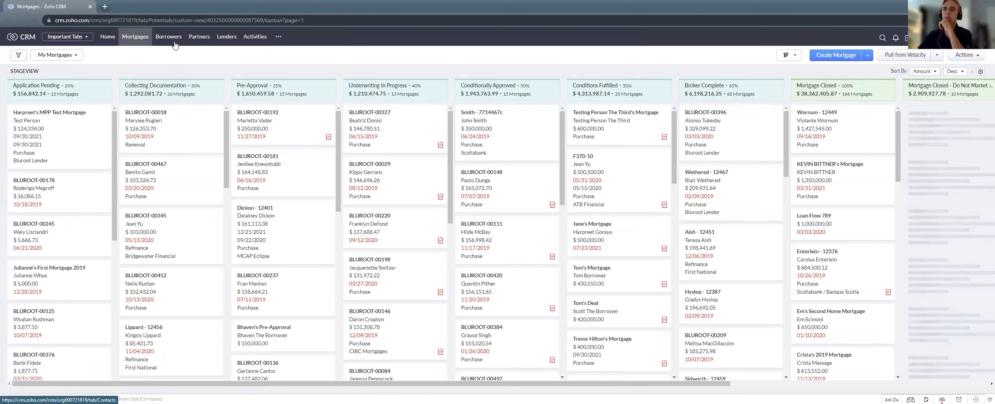
Step: Open the setup page in a separate tab and view a Realtor's record in Partners with its details collapsed
right_click(907, 38)
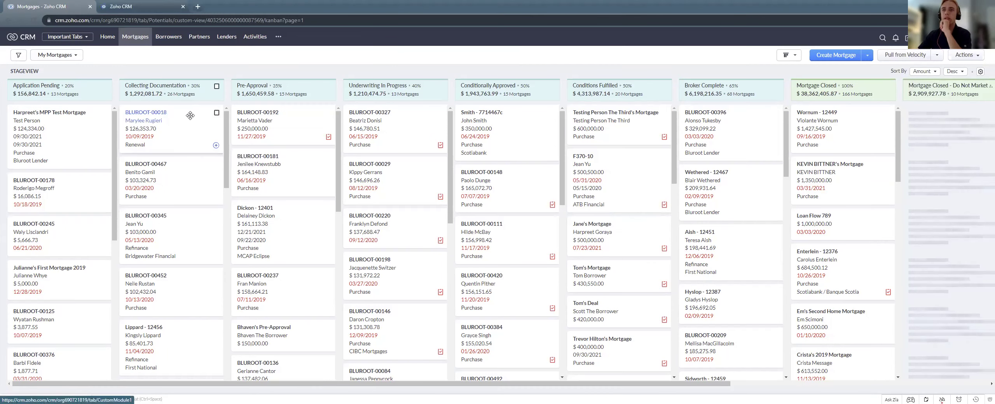
left_click(197, 43)
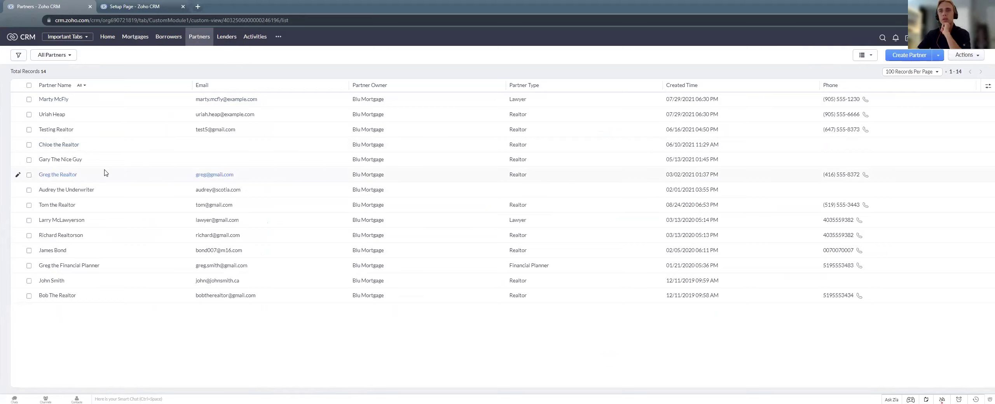
left_click(69, 240)
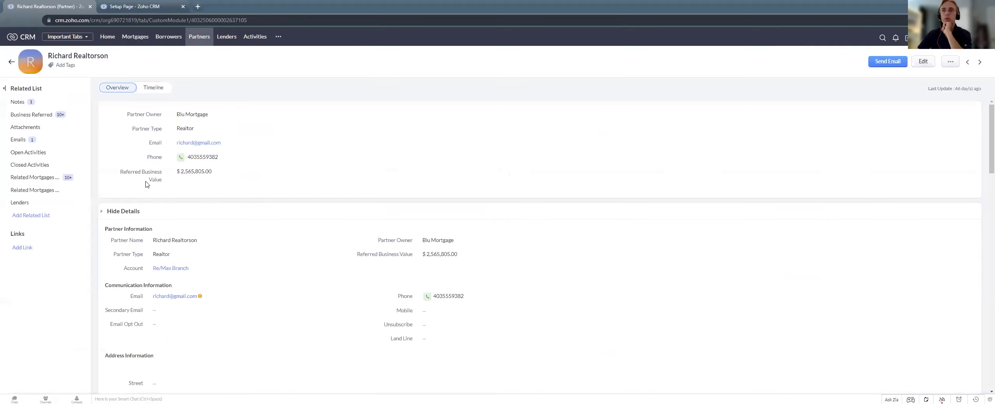
left_click(117, 212)
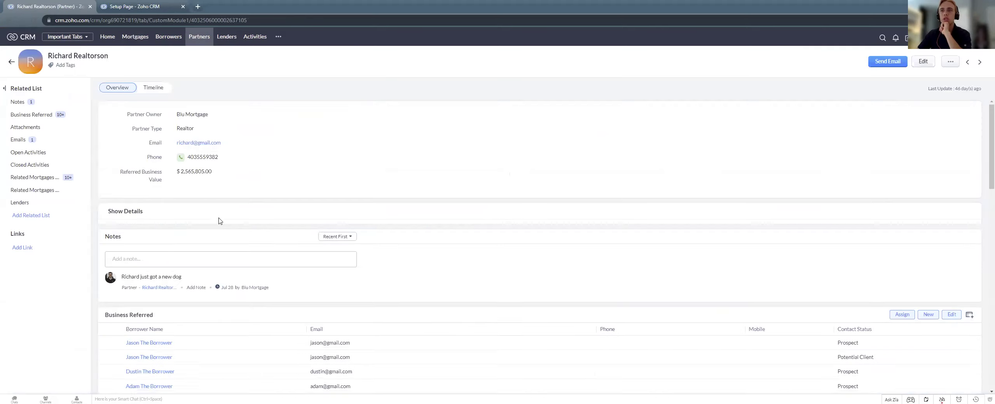
Step: Examine the Business Referred list on the Realtor's partner record
scroll(147, 263, "down", 2)
left_click_drag(108, 225, 128, 225)
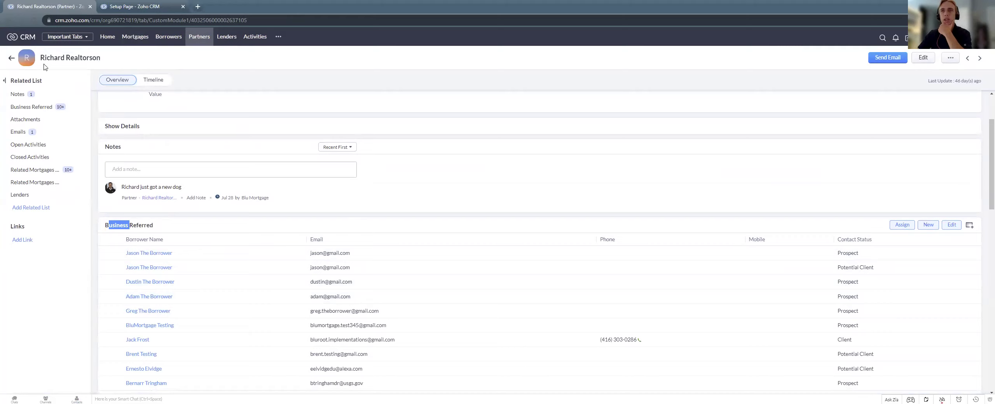
scroll(169, 317, "down", 1)
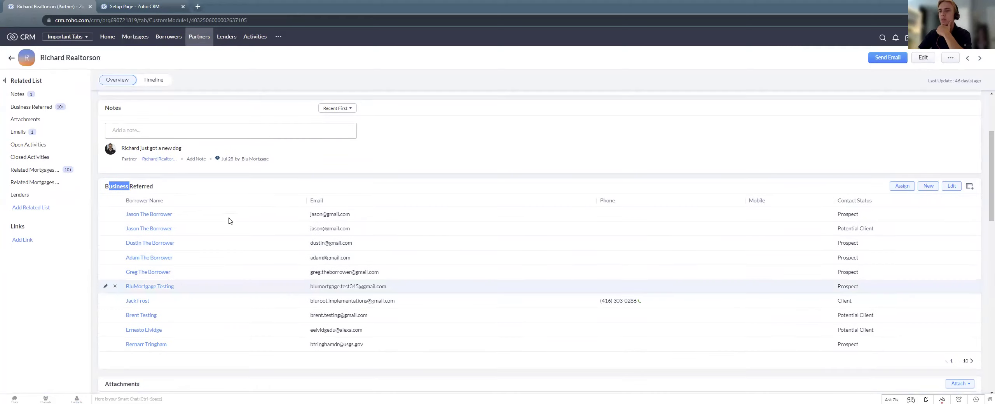
Step: Open the Bluroot Lender record in Lenders and review its Product ABC note
left_click(232, 43)
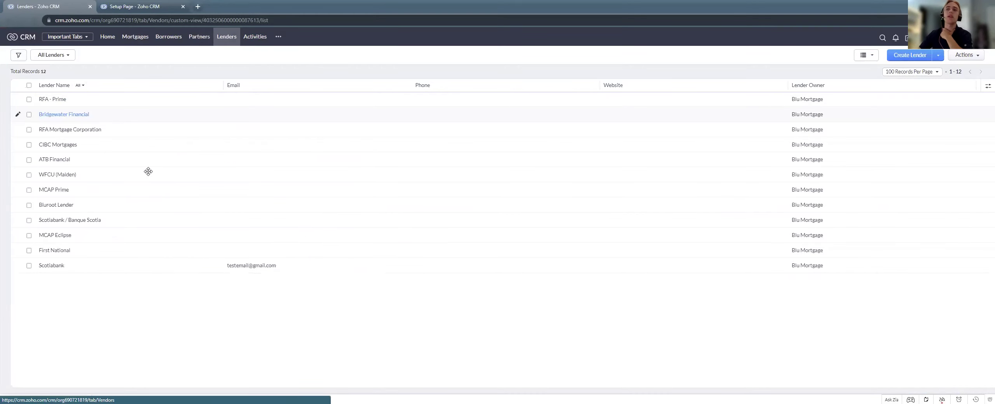
left_click(64, 206)
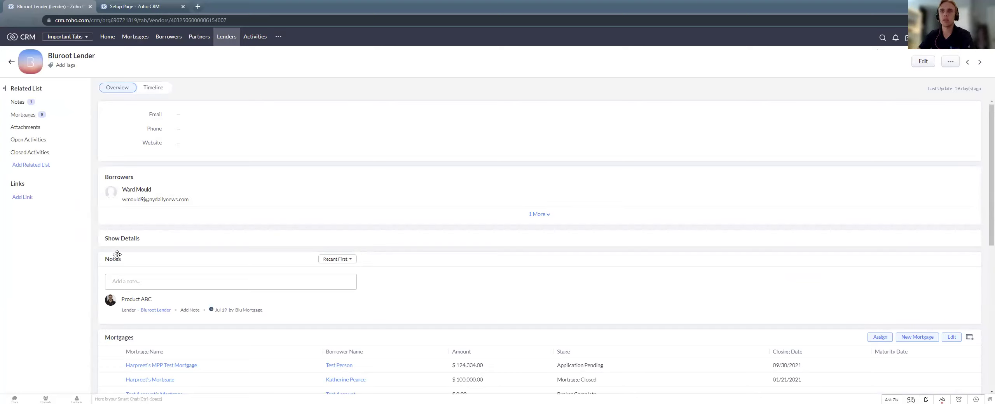
left_click_drag(54, 58, 72, 66)
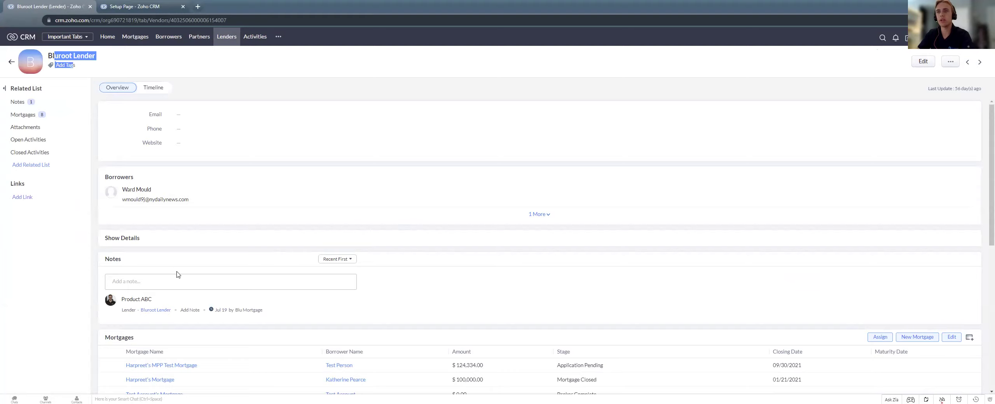
left_click_drag(128, 300, 153, 303)
left_click(155, 300)
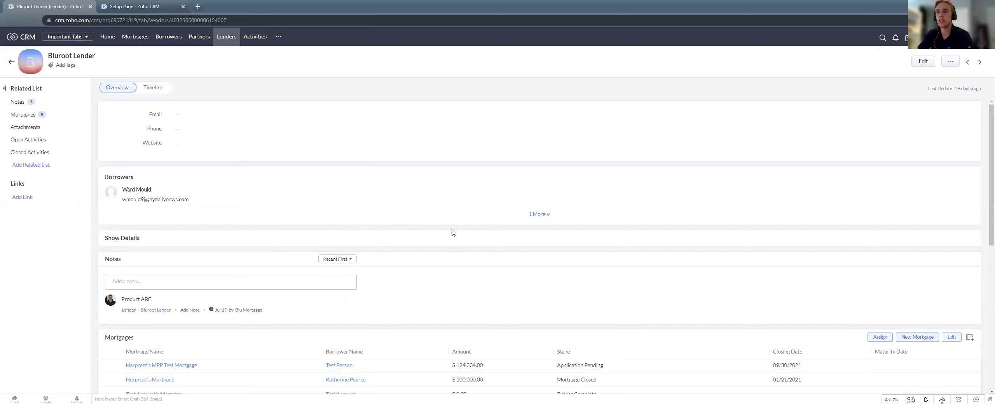
Step: Examine the mortgages linked to Bluroot Lender, including the stage of each one
scroll(453, 230, "down", 4)
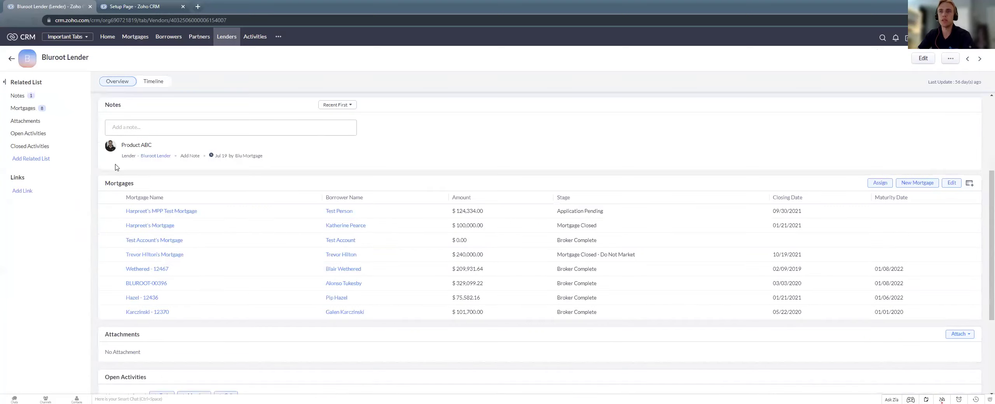
scroll(115, 165, "down", 1)
left_click_drag(128, 178, 130, 178)
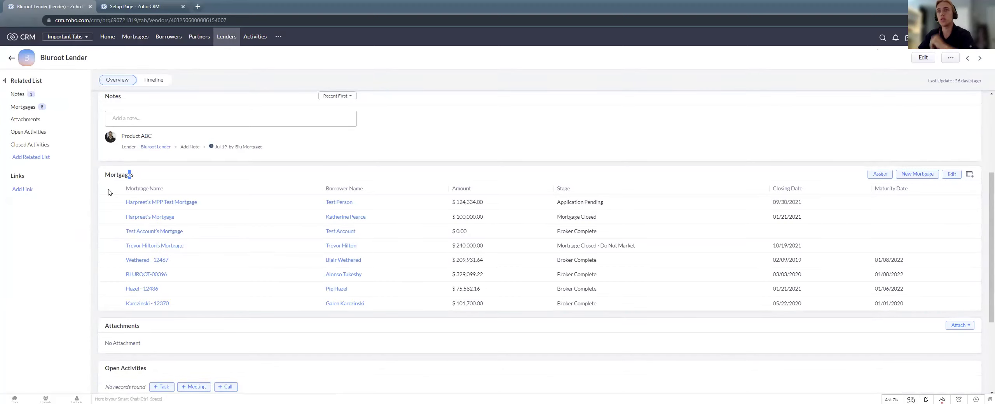
left_click_drag(563, 202, 588, 202)
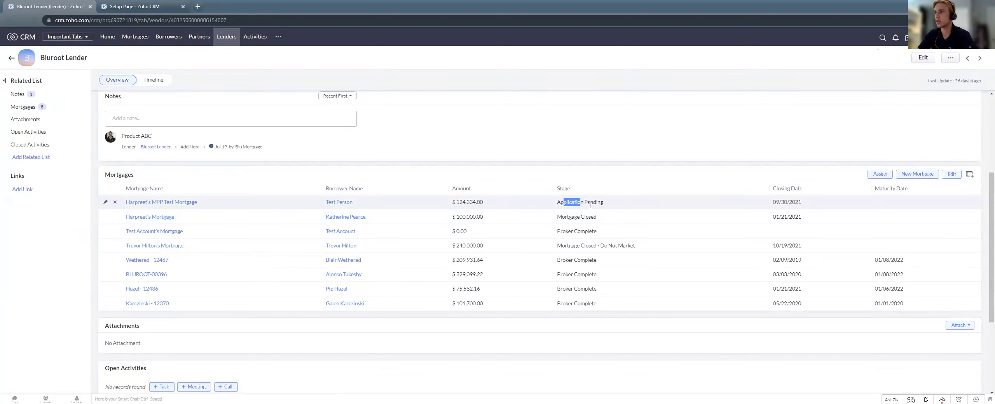
left_click_drag(570, 269, 575, 305)
left_click(588, 246)
left_click_drag(587, 246, 599, 246)
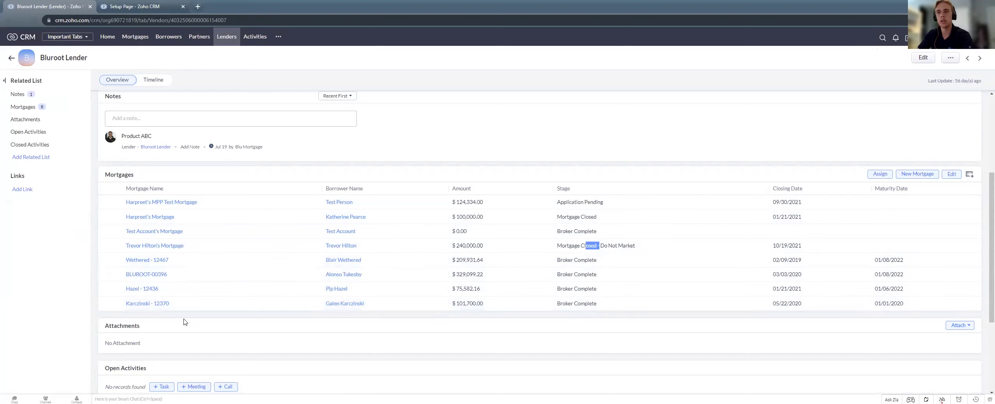
left_click(65, 232)
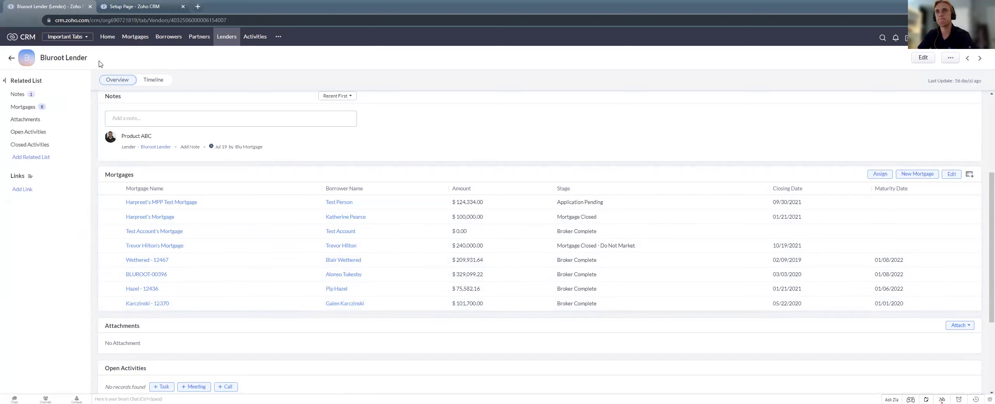
Step: View the Home dashboard, and look through the email templates in the setup page
left_click(108, 37)
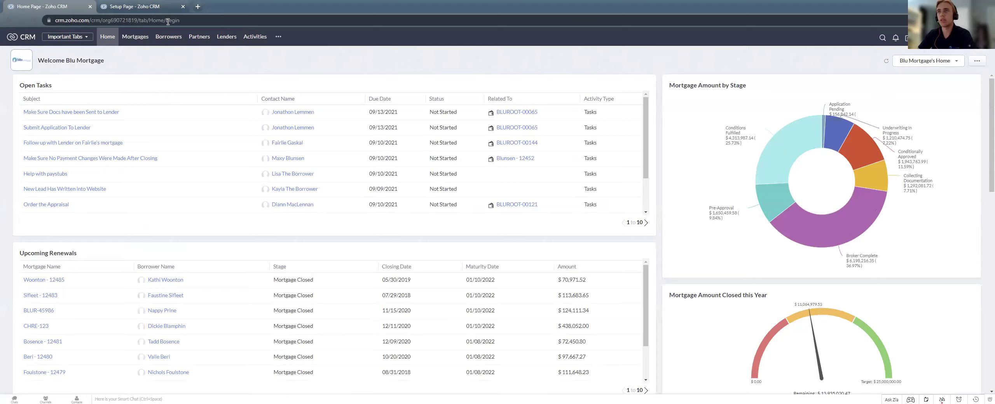
left_click(145, 9)
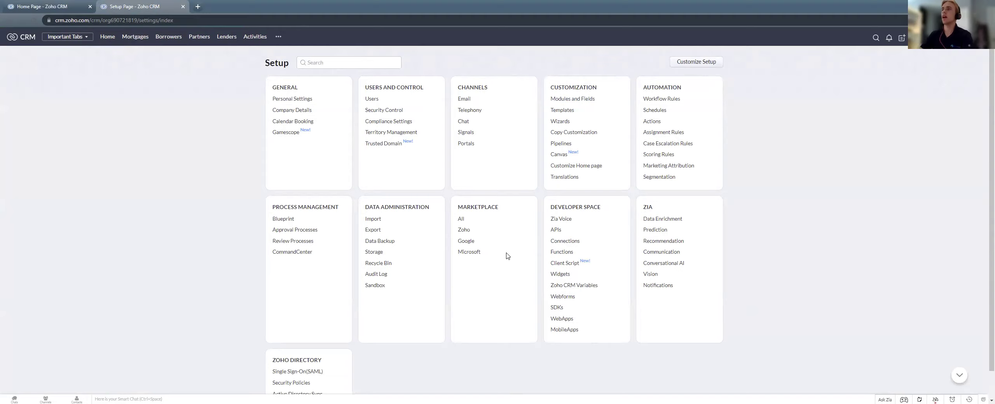
left_click(571, 112)
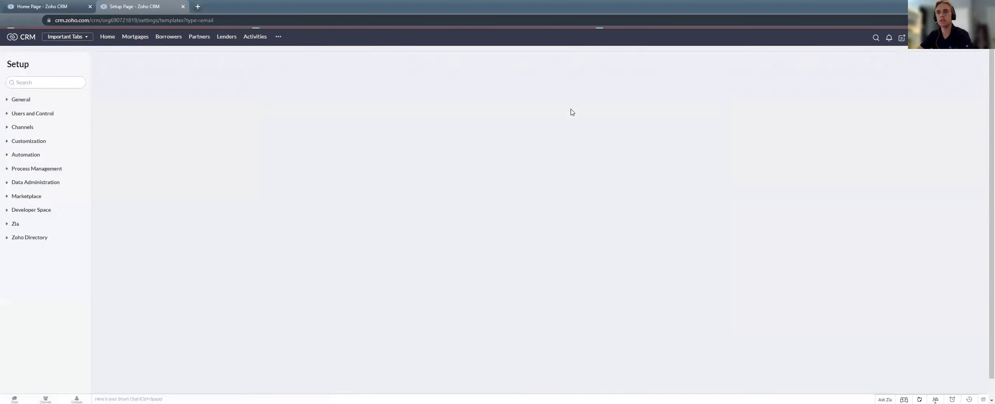
scroll(279, 154, "down", 10)
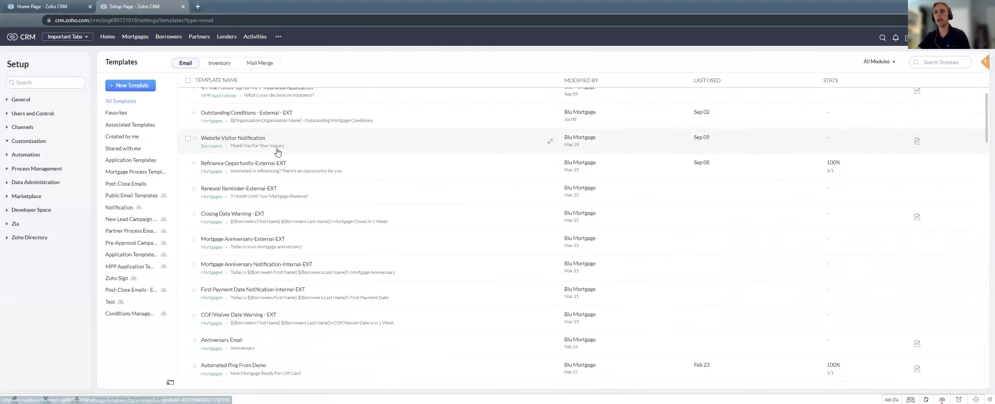
scroll(279, 154, "down", 15)
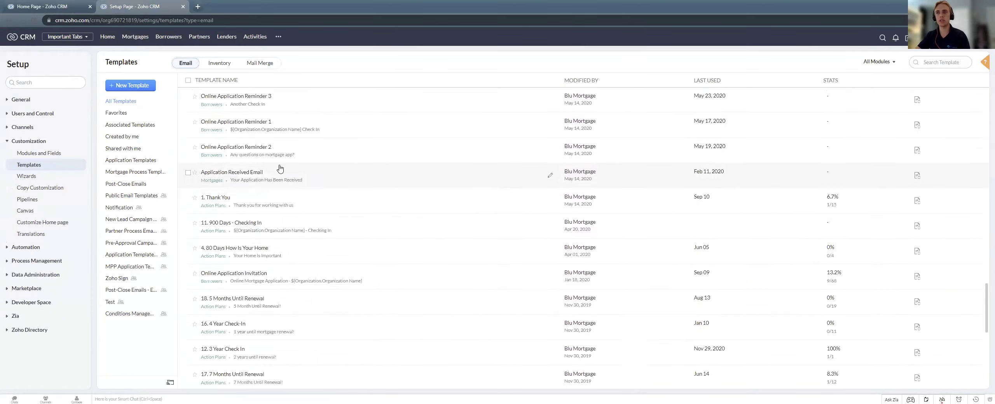
scroll(279, 168, "up", 20)
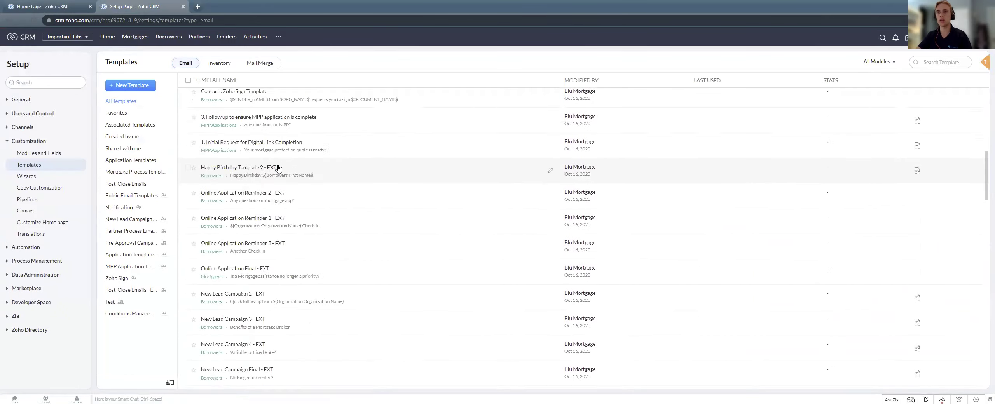
Step: Preview the 1. Thank You template from the Post-Close Emails folder and examine its company logo and user signature fields
left_click(117, 185)
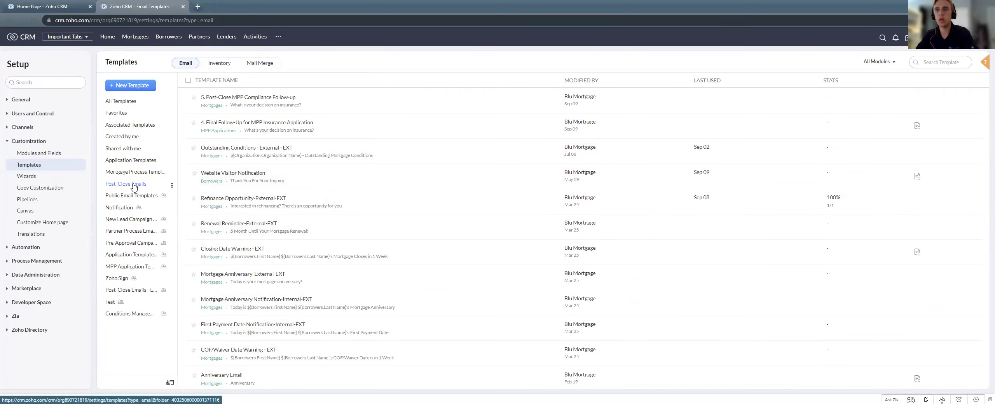
left_click(286, 100)
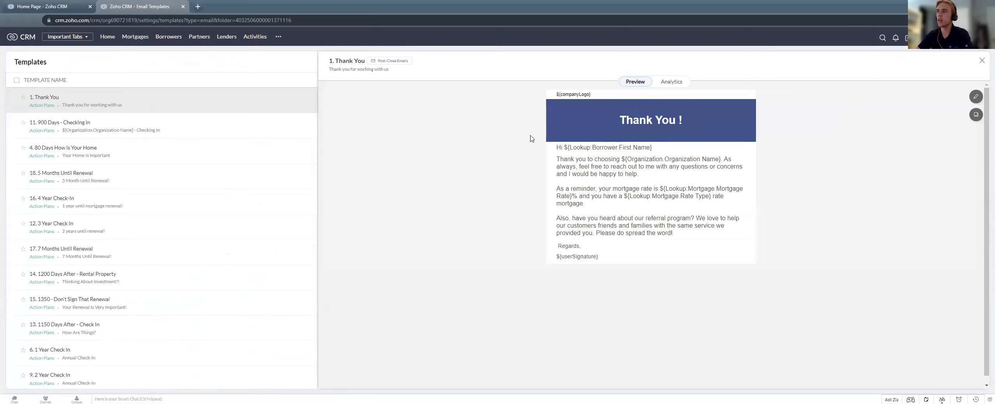
left_click_drag(594, 95, 556, 94)
left_click_drag(602, 262, 552, 259)
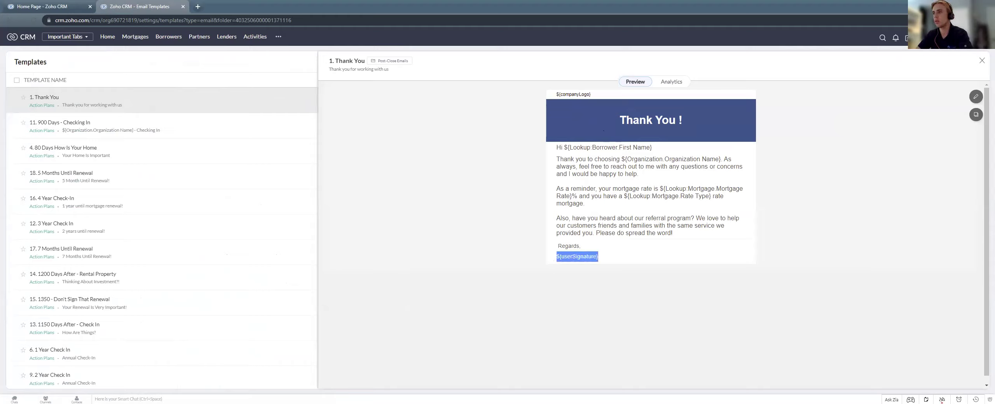
left_click(584, 329)
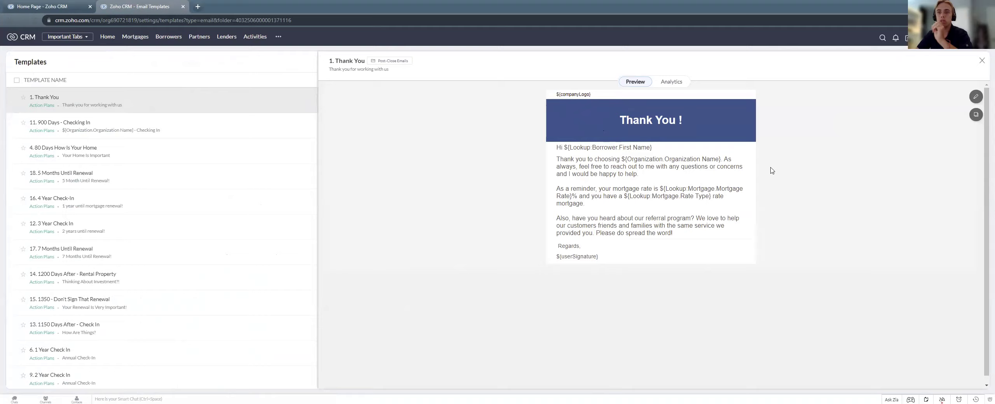
Step: Edit the 1. Thank You template and change the Thank You banner's background colour to dark red
left_click(975, 97)
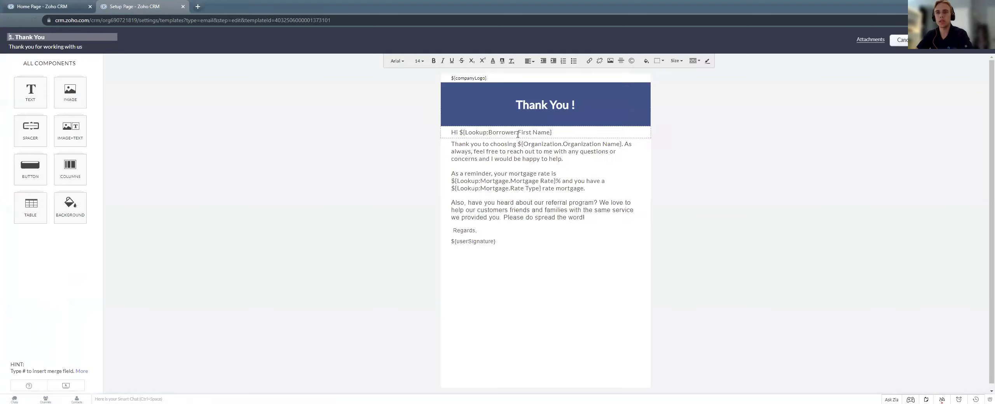
left_click(650, 60)
left_click(651, 86)
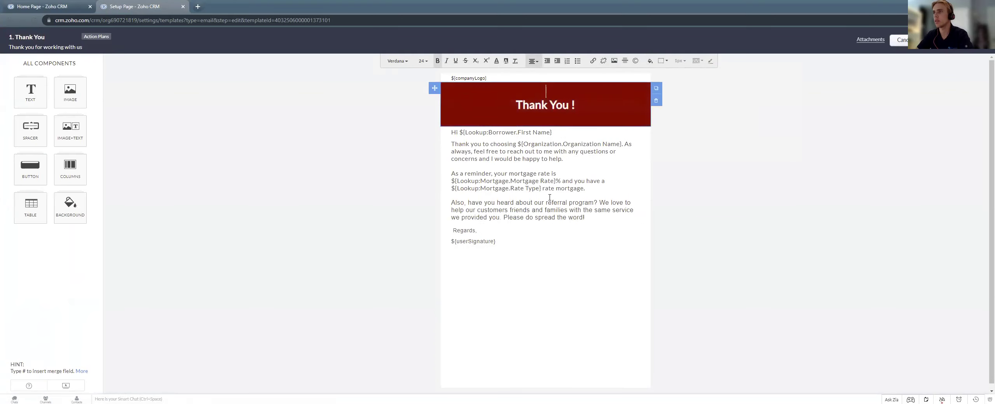
Step: Insert a two-column image placeholder between the banner and the greeting, and view the available button components
left_click(540, 182)
left_click(70, 92)
left_click_drag(74, 95, 520, 136)
left_click(6, 63)
left_click(27, 169)
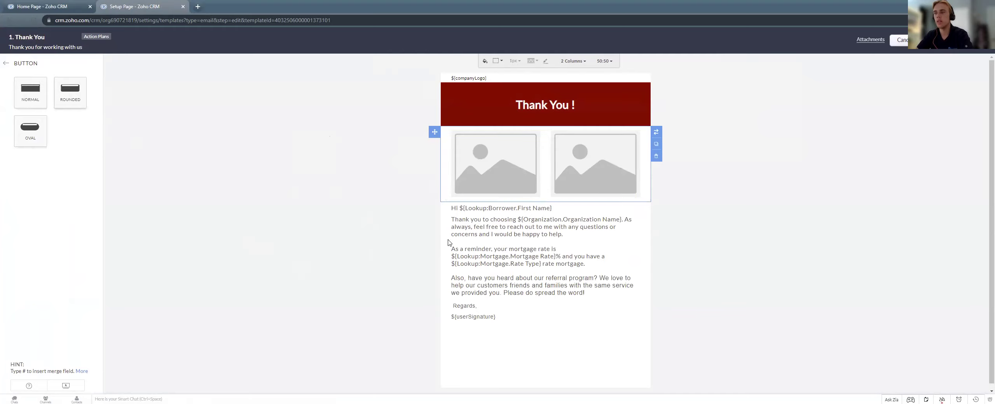
Step: Insert the line "Write whatever you want..." after the first body paragraph, and leave the editor discarding all template changes
left_click_drag(480, 244, 506, 256)
left_click(501, 242)
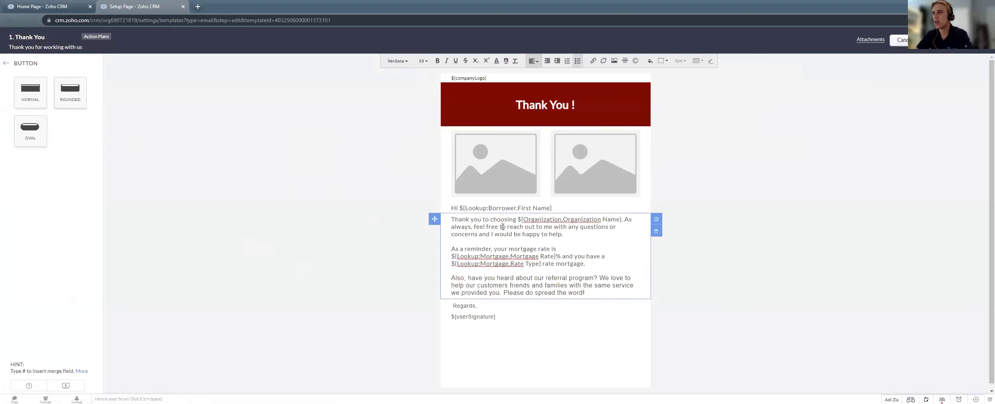
key("Return")
key("Return")
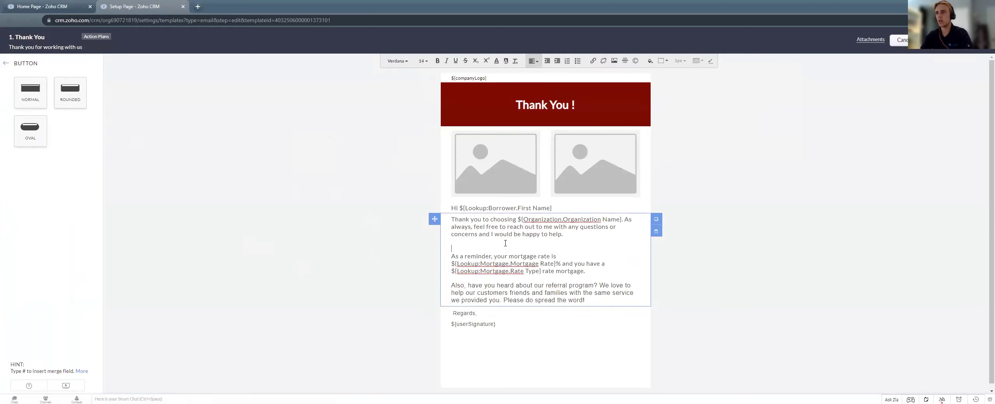
type("Write whatever you want...")
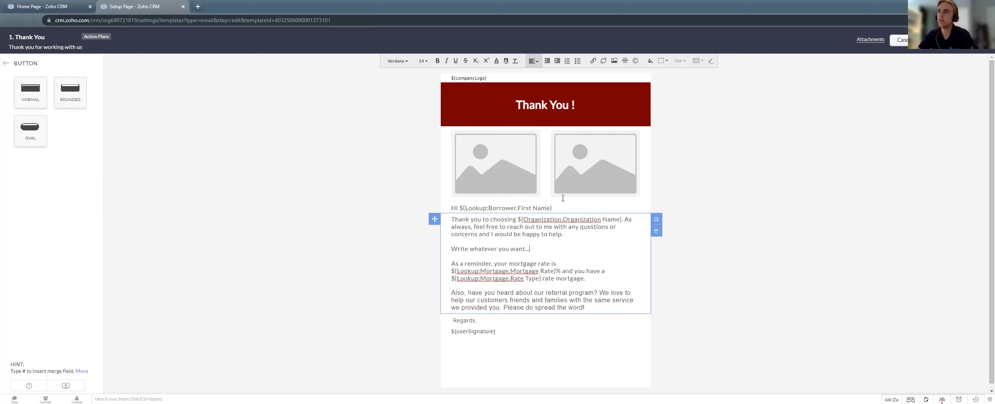
left_click(899, 40)
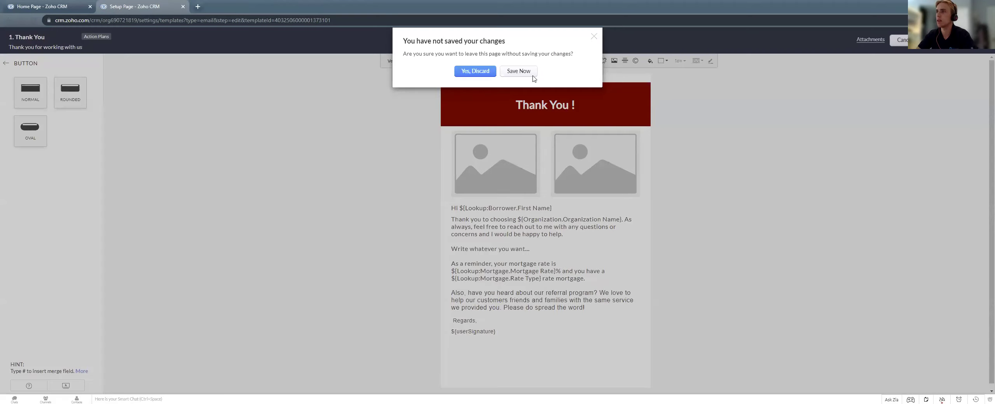
left_click(487, 73)
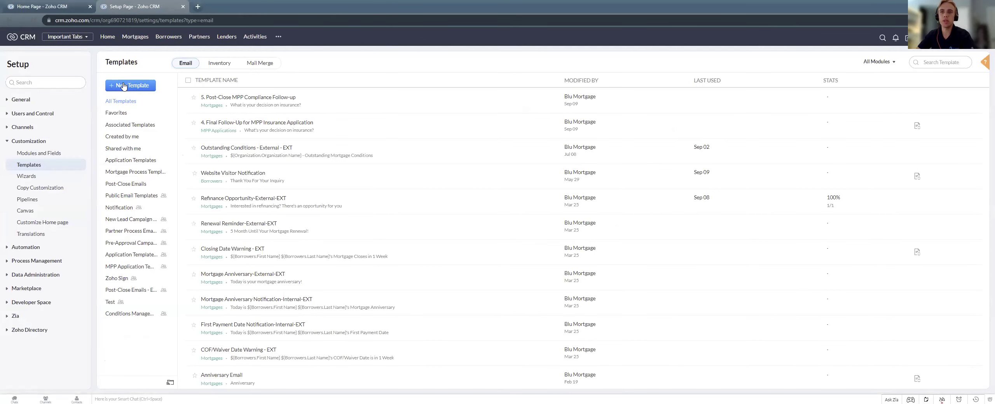
Step: Open the Workflow Rules from the setup overview and look through the rules and their active statuses
left_click(24, 141)
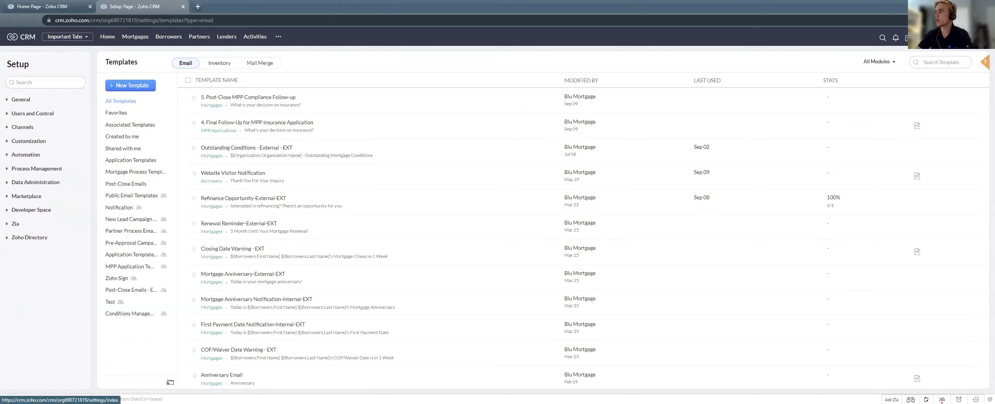
left_click(18, 64)
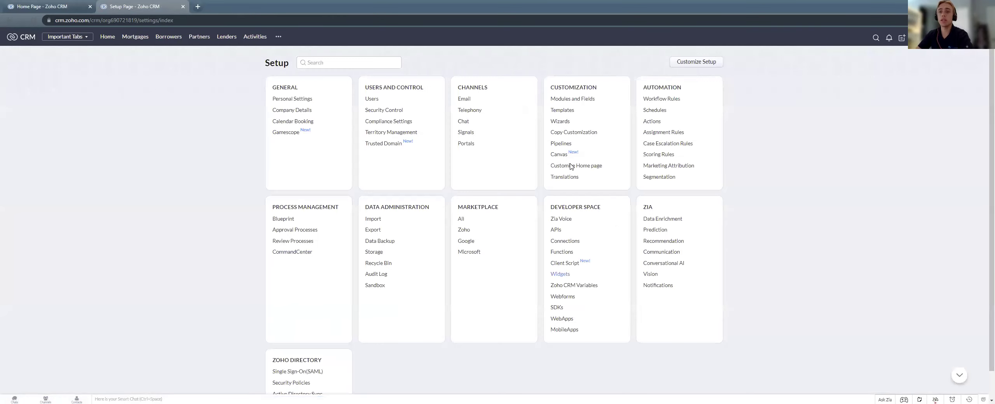
left_click_drag(682, 89, 671, 89)
left_click(656, 104)
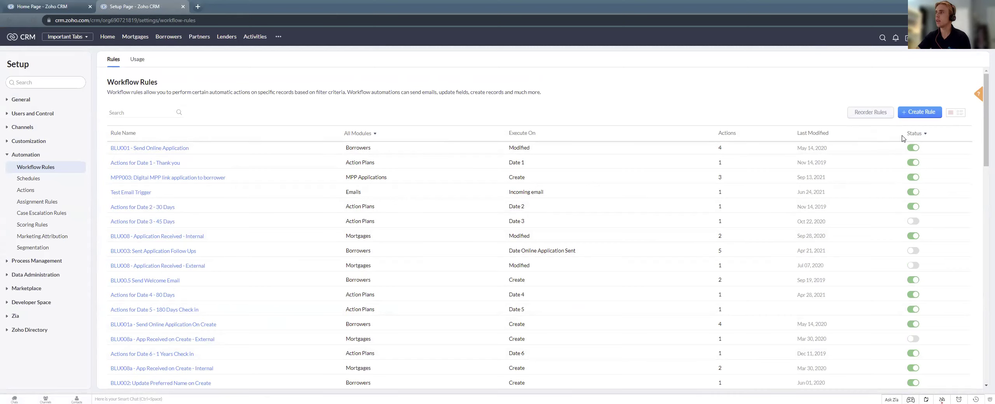
scroll(915, 167, "down", 2)
scroll(915, 272, "down", 7)
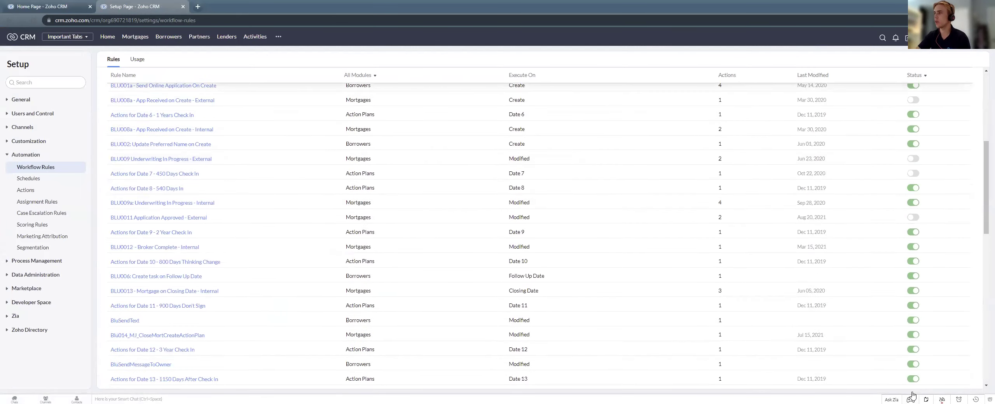
scroll(913, 244, "up", 1)
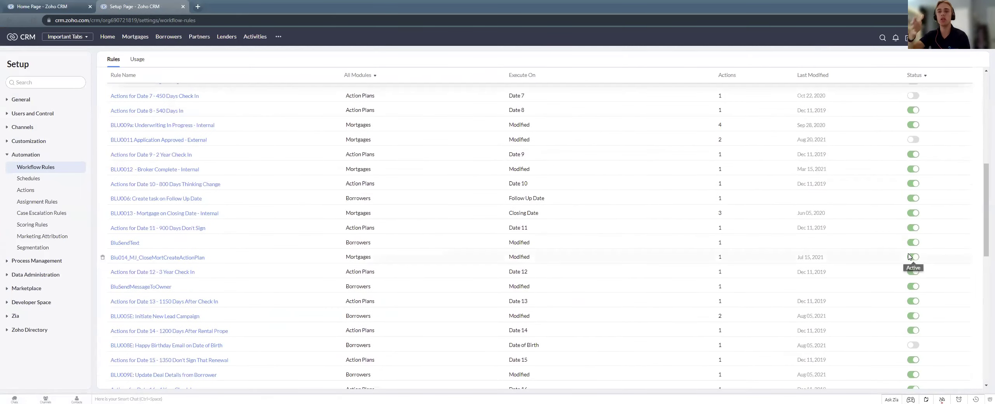
scroll(909, 257, "up", 9)
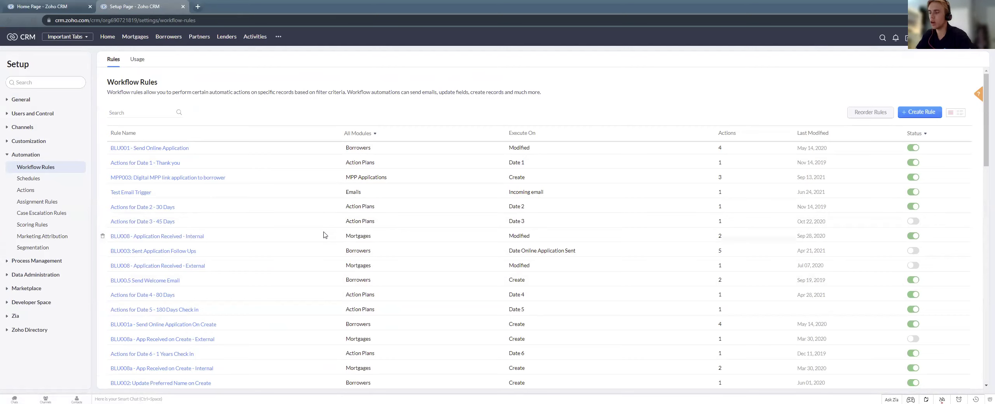
Step: Open the workflow rule BLU009a: Underwriting In Progress - Internal and review its trigger, stage condition, instant actions and scheduled actions
scroll(311, 199, "down", 8)
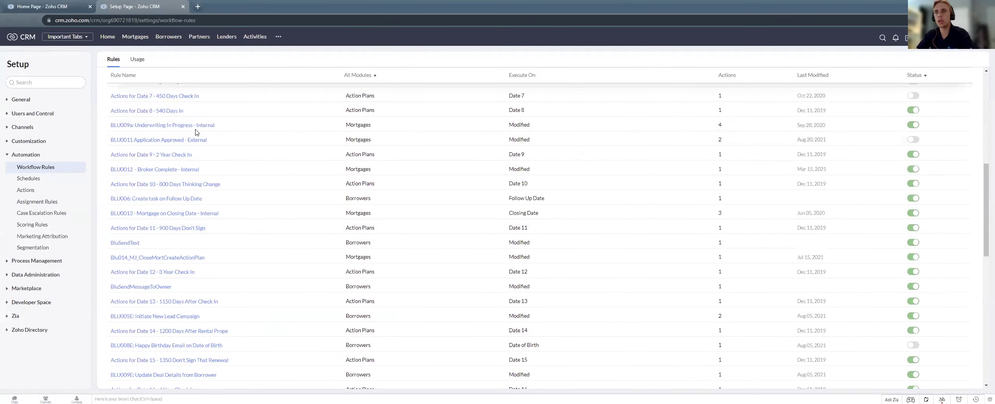
left_click(202, 128)
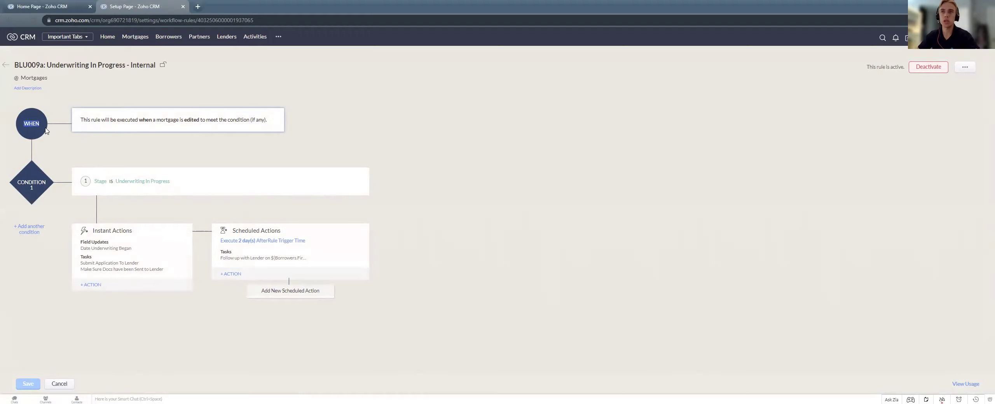
left_click_drag(111, 121, 179, 122)
left_click(131, 124)
left_click(177, 157)
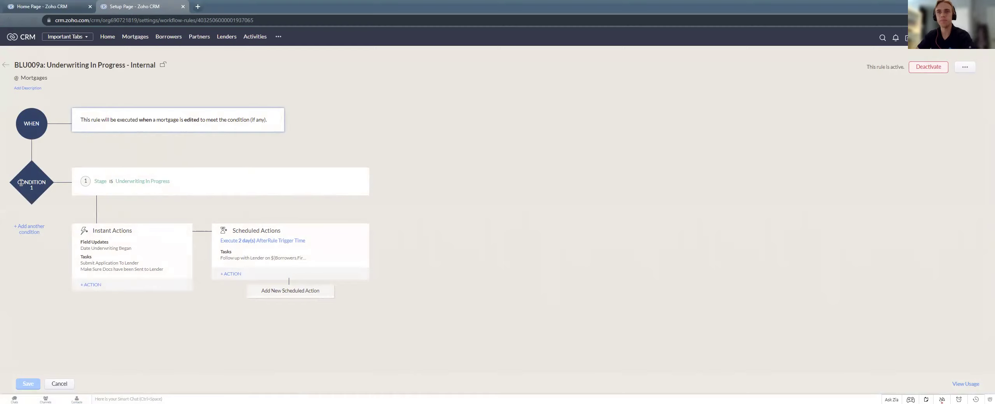
left_click_drag(93, 181, 172, 181)
left_click(166, 160)
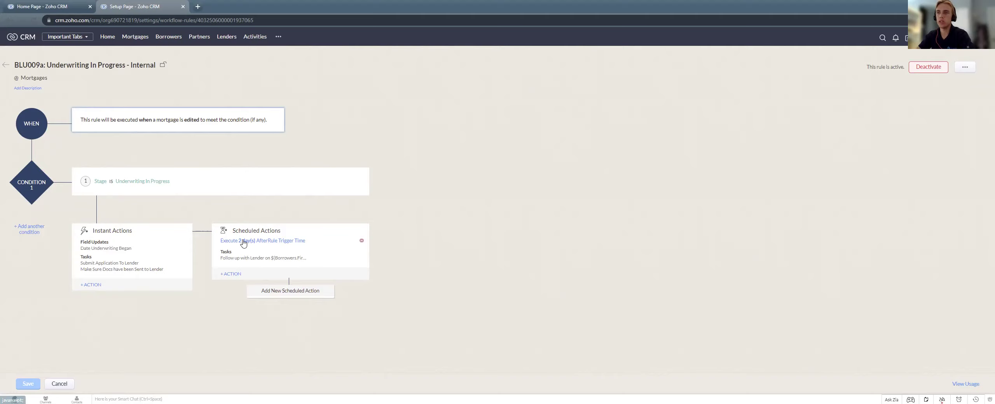
left_click_drag(98, 182, 135, 181)
left_click(191, 322)
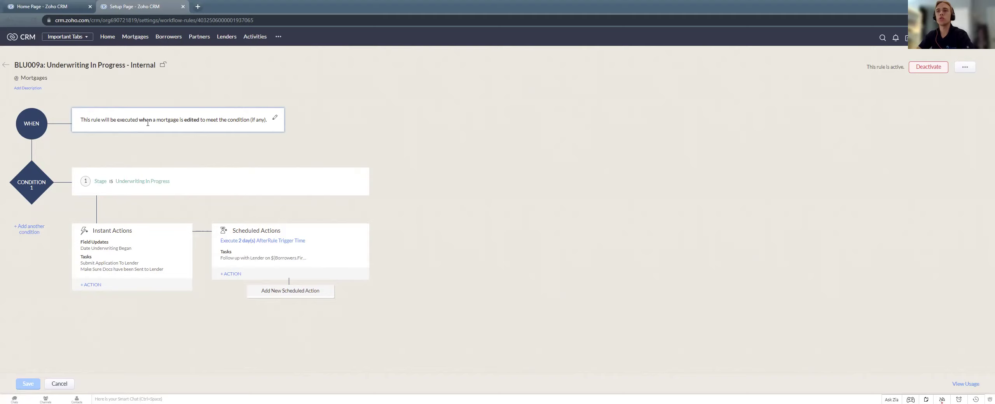
Step: Inspect the rule's condition settings and the action types available for its instant actions, and leave the rule without saving
left_click(359, 177)
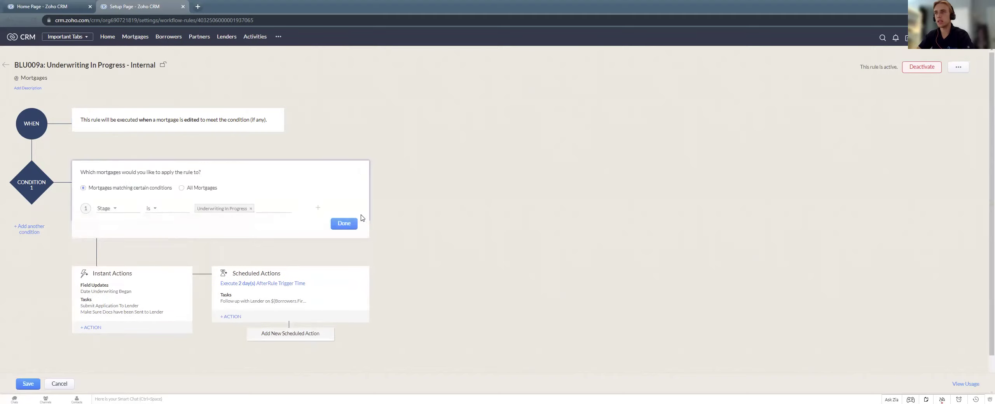
left_click(341, 224)
left_click(90, 278)
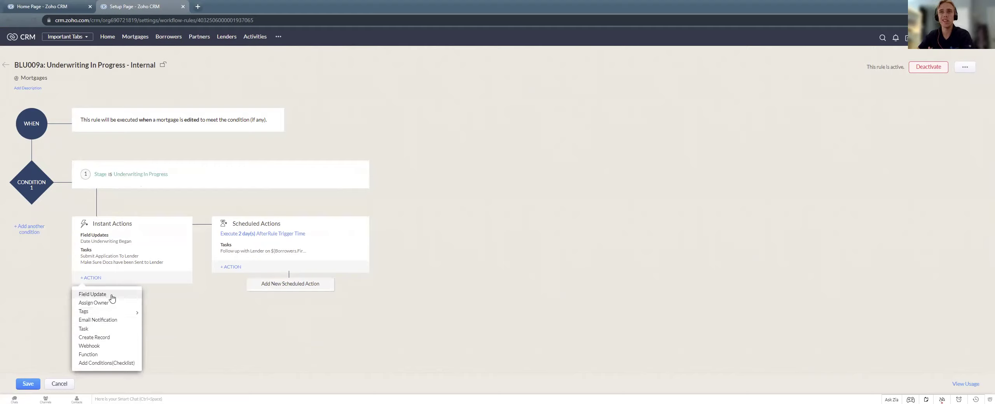
left_click(171, 317)
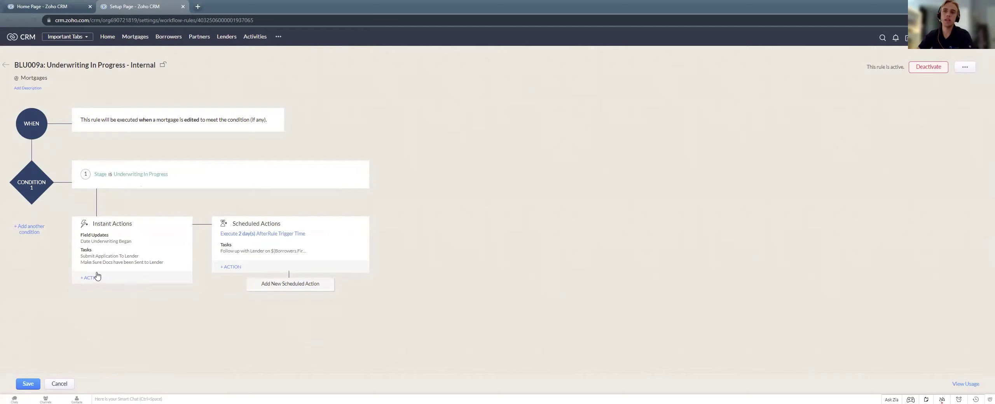
left_click(62, 384)
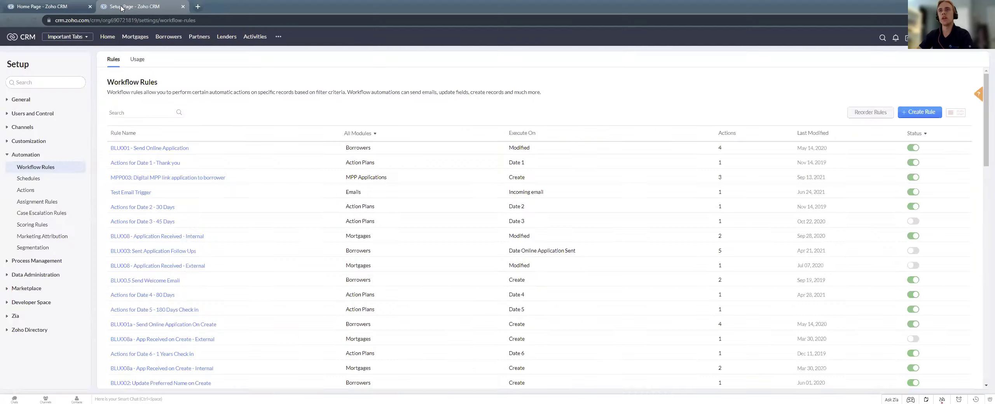
Step: Close the CRM setup page and open Zoho One at one.zoho.com in a new browser tab
middle_click(105, 8)
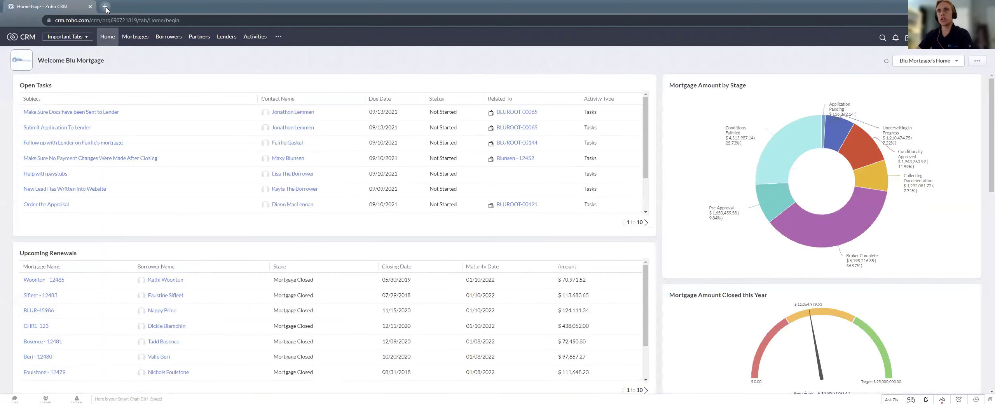
left_click(105, 7)
type("one")
key("Return")
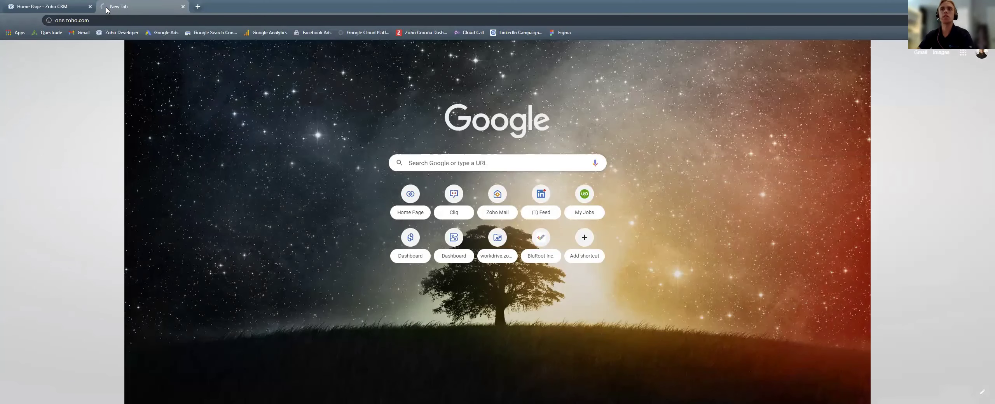
Step: Switch between the CRM home page and Zoho One, and look over the apps in the Zoho One suite
left_click(45, 7)
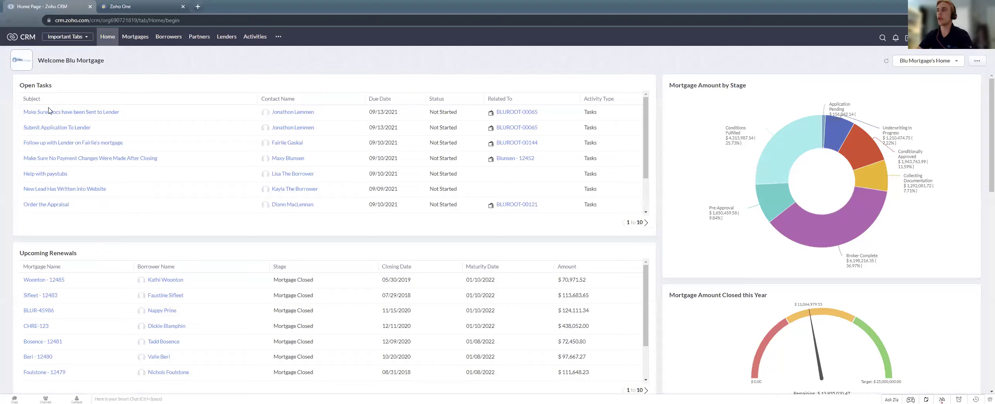
left_click(129, 8)
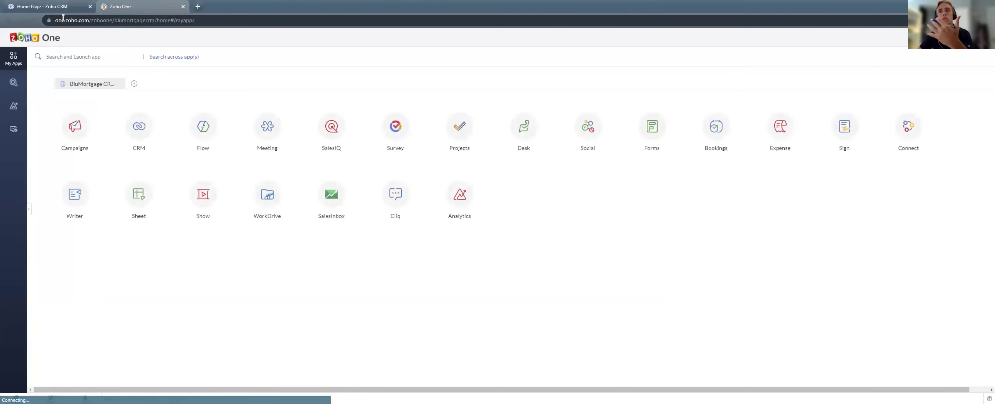
left_click(60, 6)
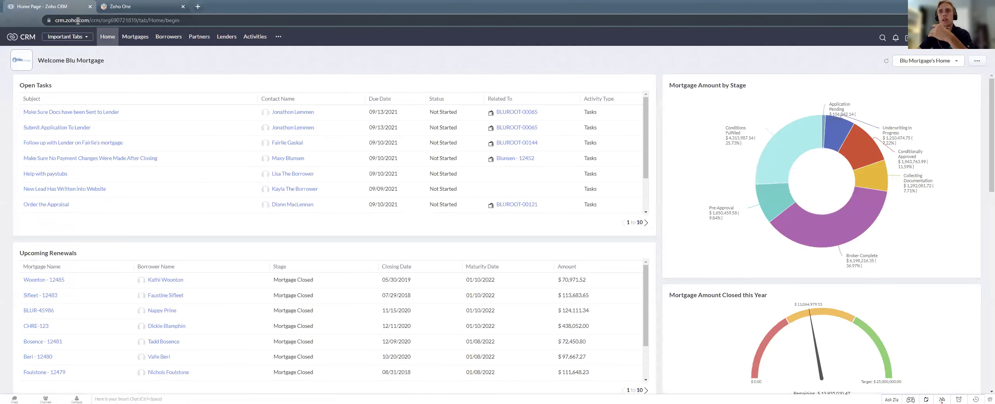
left_click(119, 8)
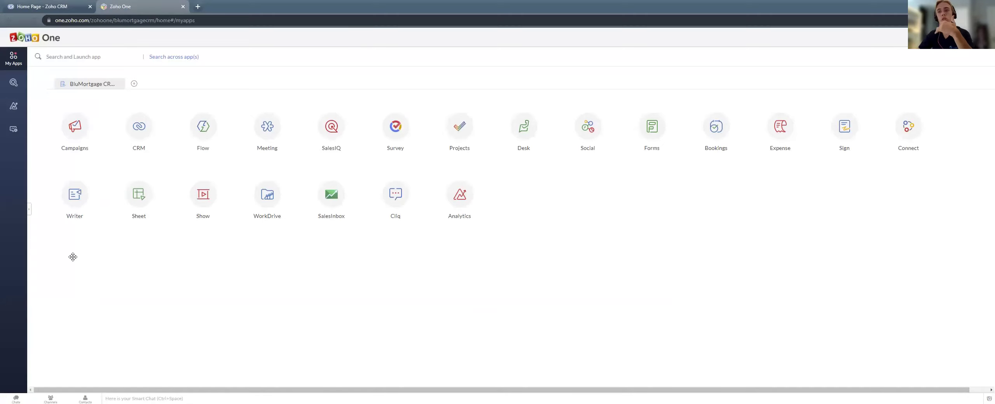
left_click_drag(47, 33, 48, 37)
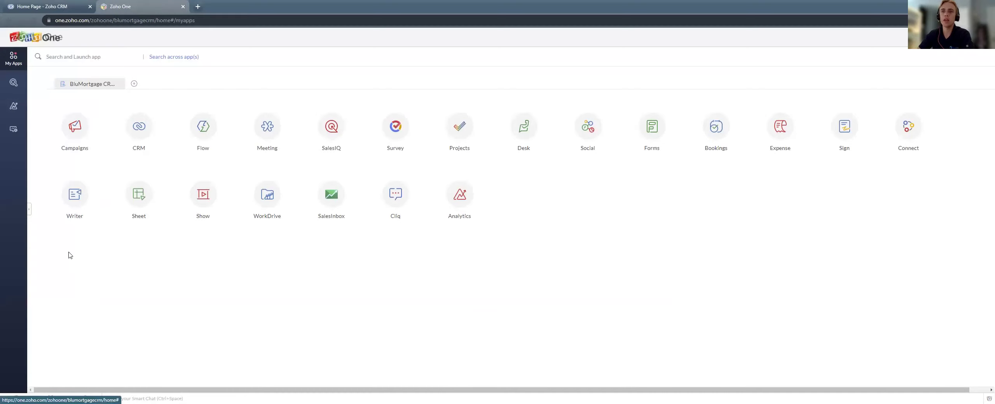